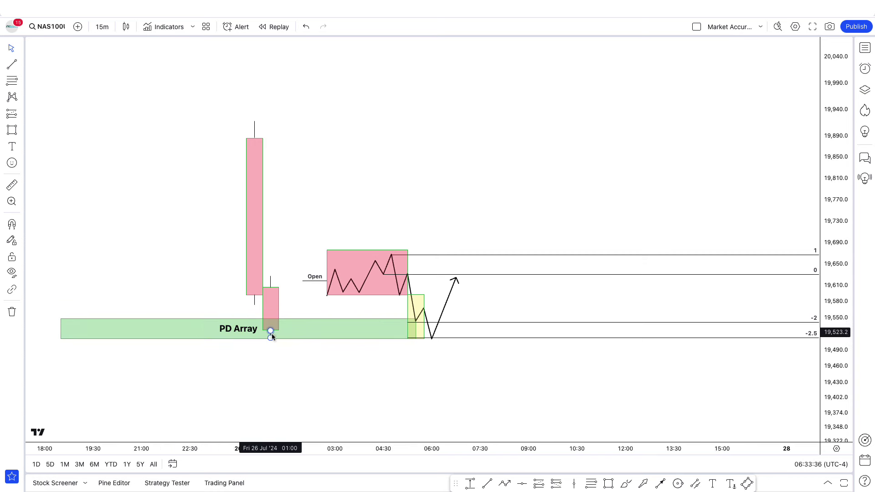
Step: Draw a short horizontal line at about 19,920 in the empty area above the price zigzag and make it thicker
left_click(487, 483)
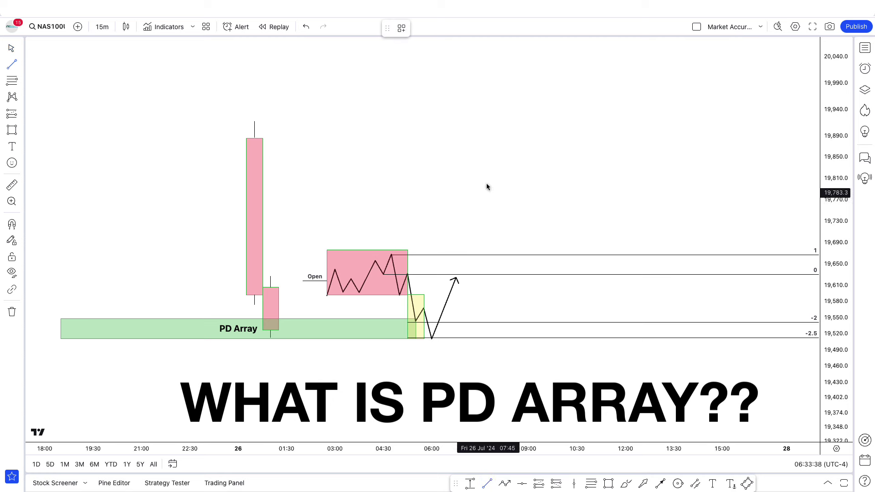
left_click(448, 121)
left_click(560, 120)
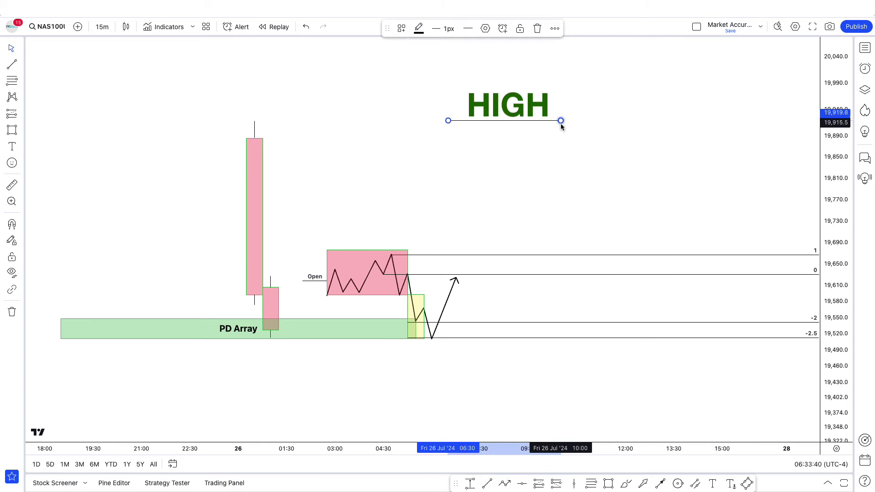
left_click(430, 23)
left_click(452, 63)
Step: Draw a second short horizontal line at about 19,784, below the first one
left_click(487, 483)
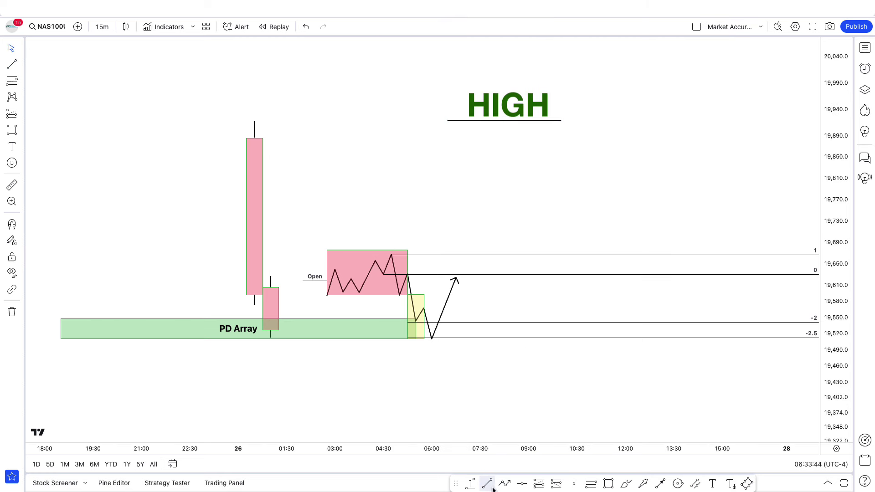
left_click(448, 192)
left_click(569, 192)
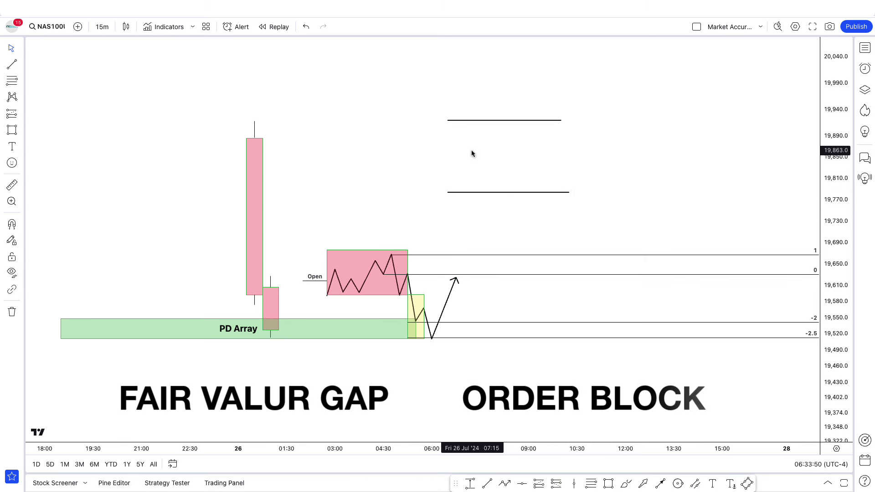
Step: Delete the two short horizontal lines drawn in the empty chart area
left_click(513, 197)
left_click_drag(512, 197, 486, 124)
key("Delete")
left_click_drag(481, 164, 480, 164)
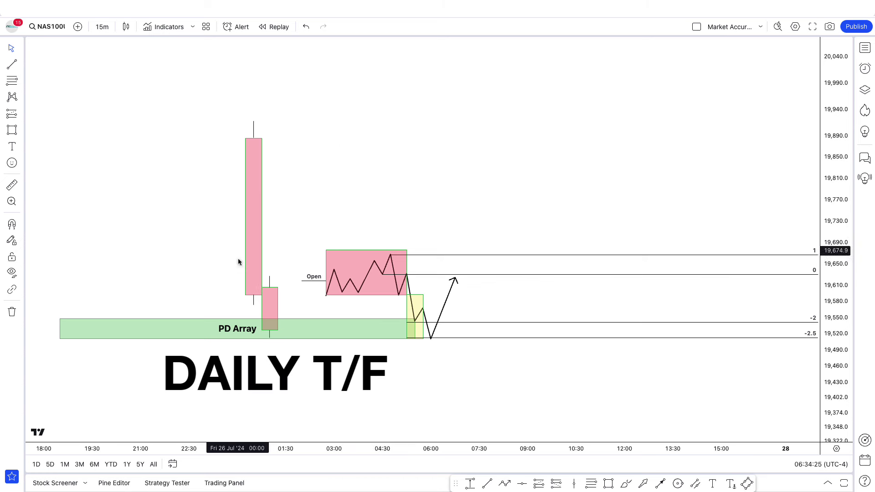
left_click(256, 280)
left_click(244, 336)
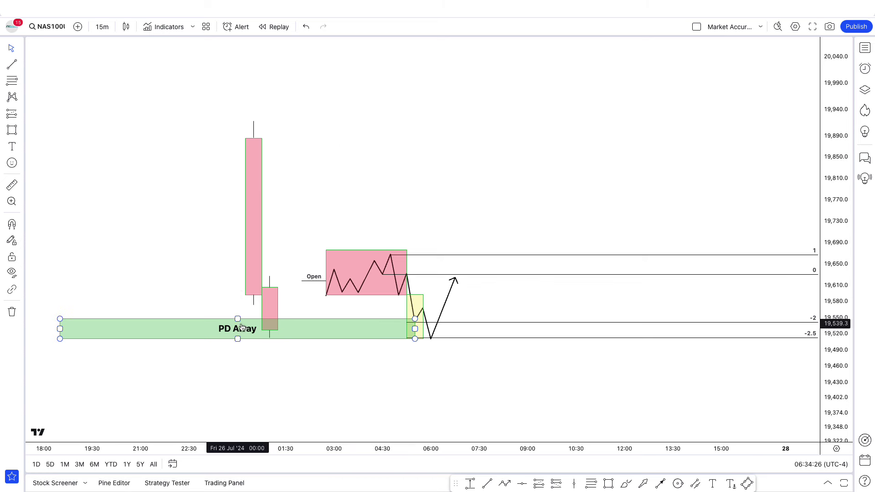
left_click(283, 303)
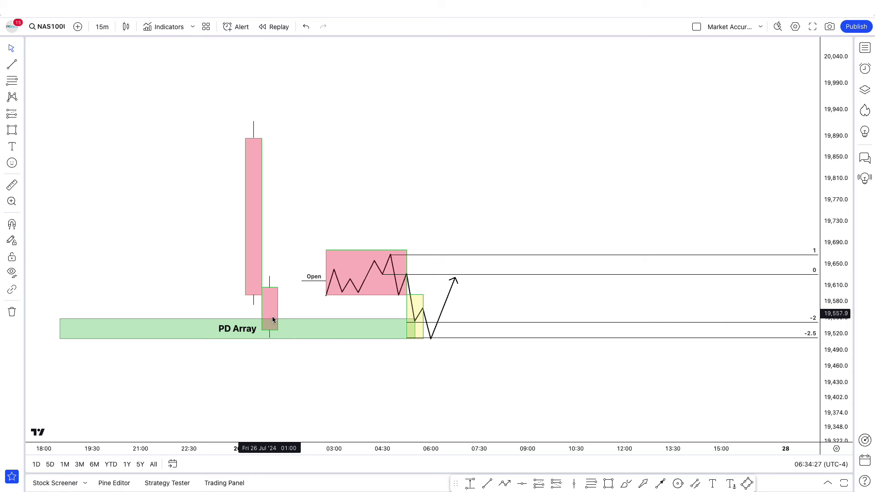
left_click(237, 326)
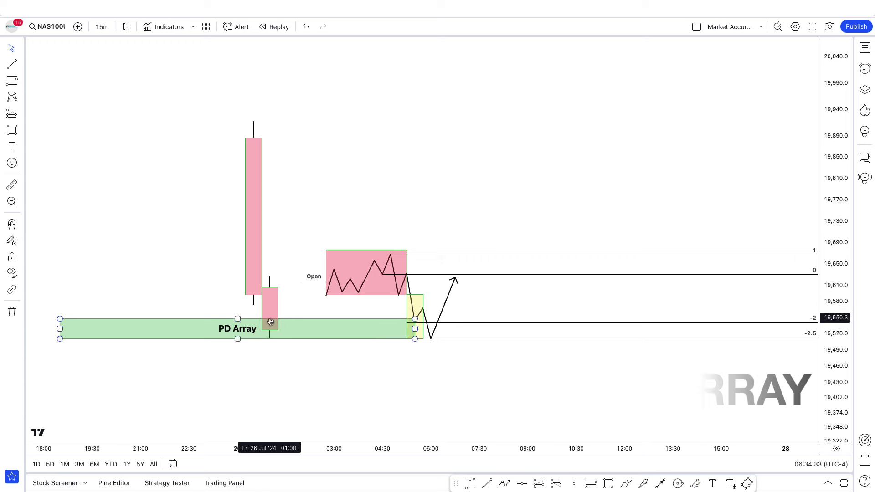
left_click_drag(390, 201, 387, 199)
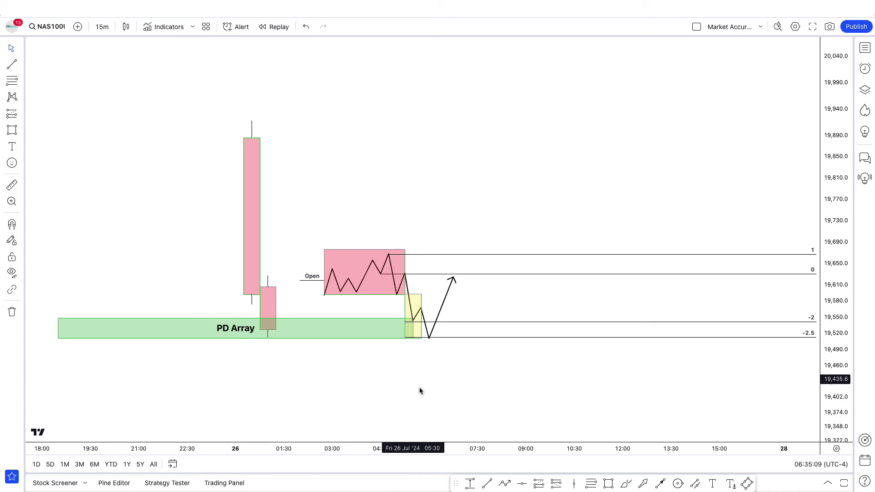
Step: Draw a horizontal line at 19,606.1 from the smaller red candle's body top and extend it to 02:15
left_click(486, 484)
left_click(277, 287)
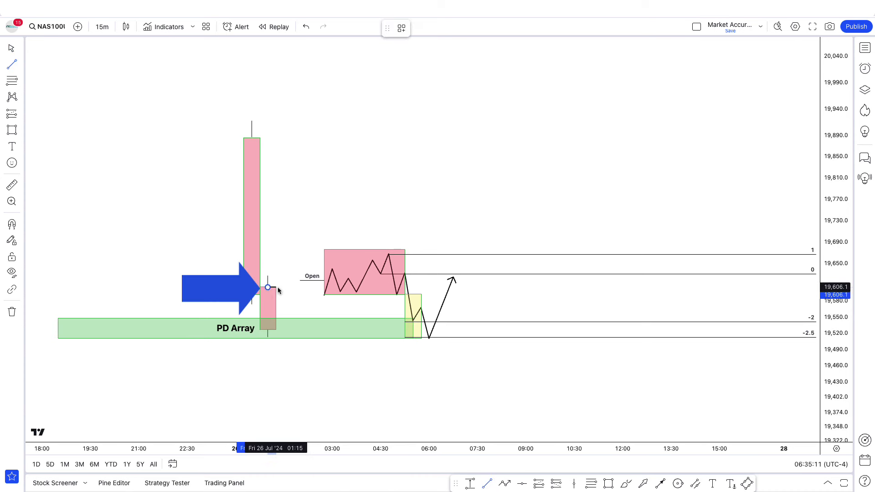
left_click(290, 287)
left_click(296, 297)
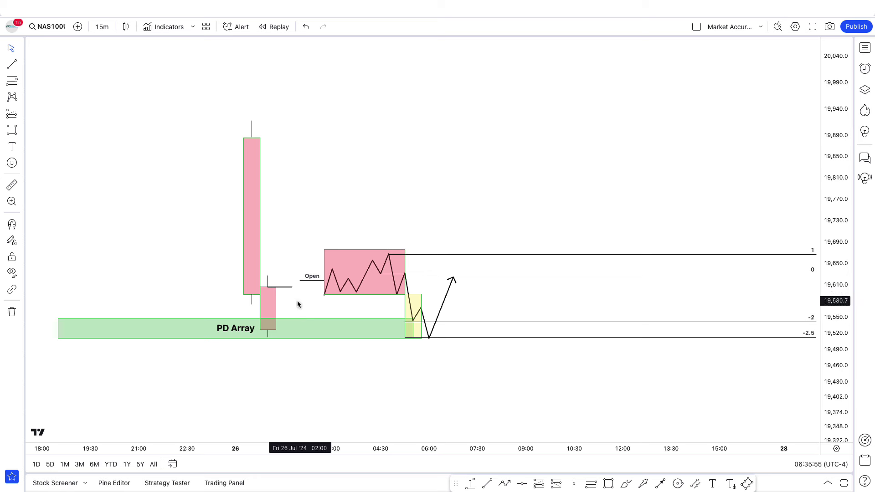
left_click_drag(291, 289, 301, 292)
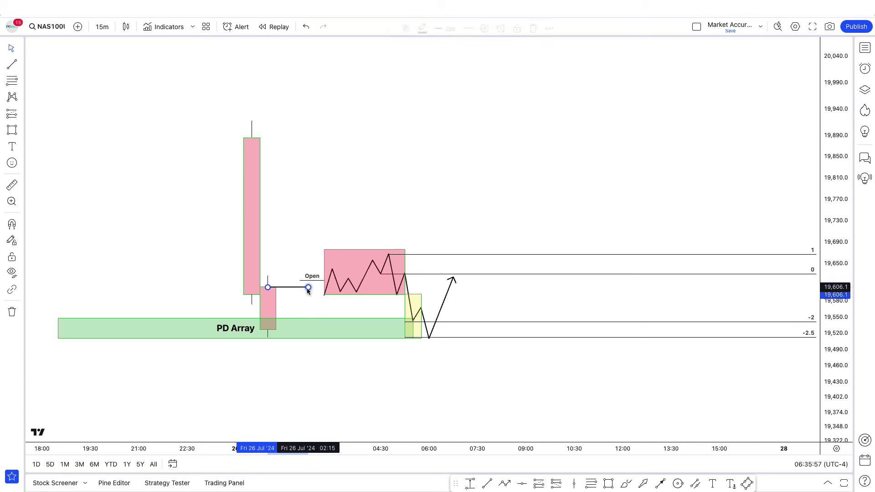
left_click(300, 300)
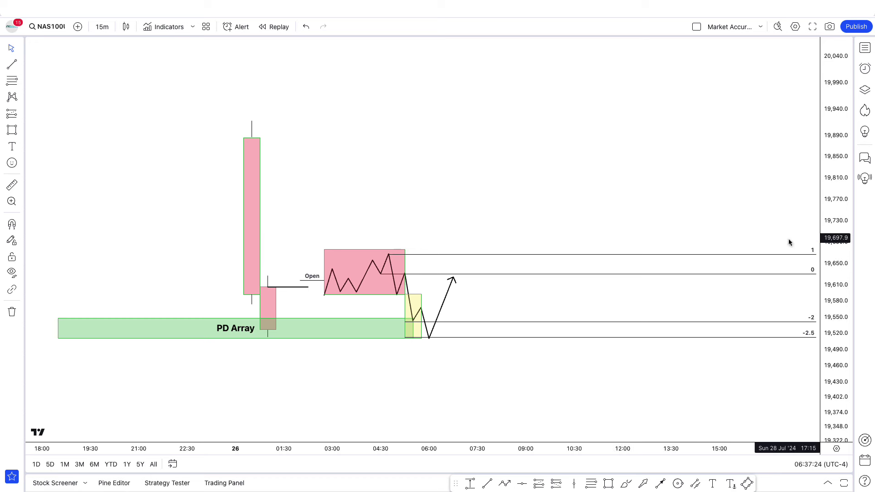
Step: Draw a short horizontal line at 19,567.4 from the zigzag's last swing high at the yellow box, across the upward arrow
left_click_drag(824, 250, 821, 209)
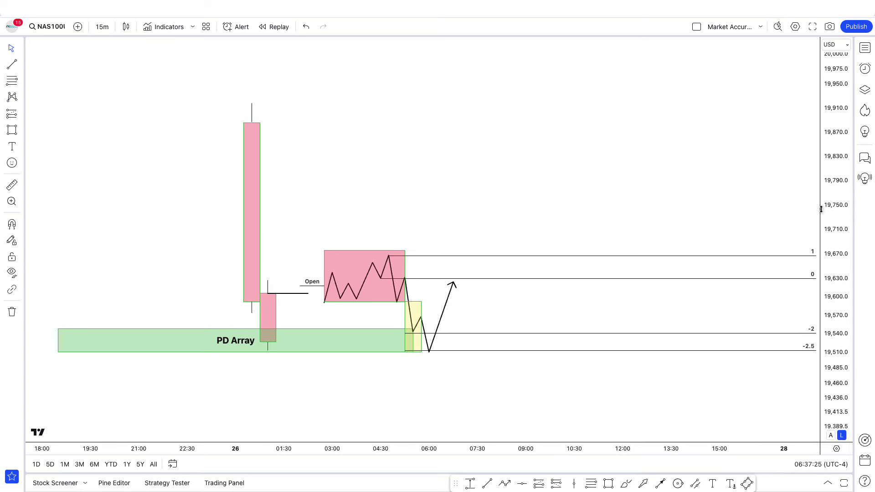
left_click_drag(654, 233, 595, 206)
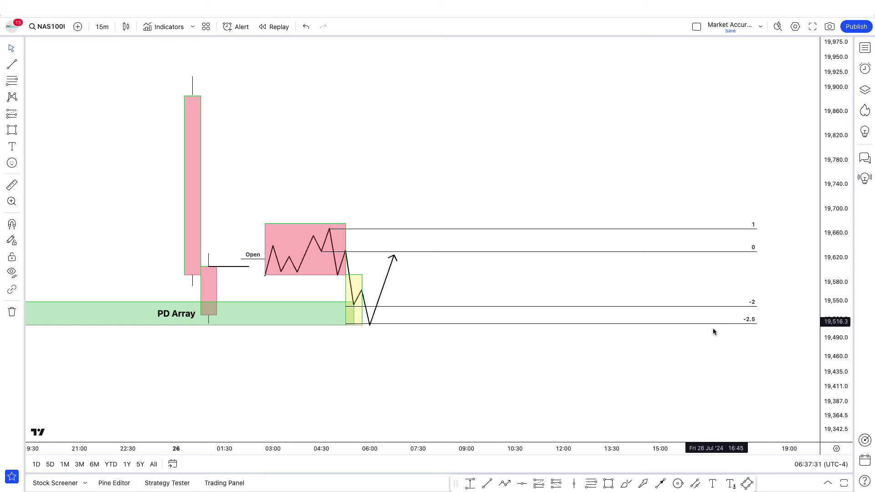
left_click_drag(669, 381, 725, 376)
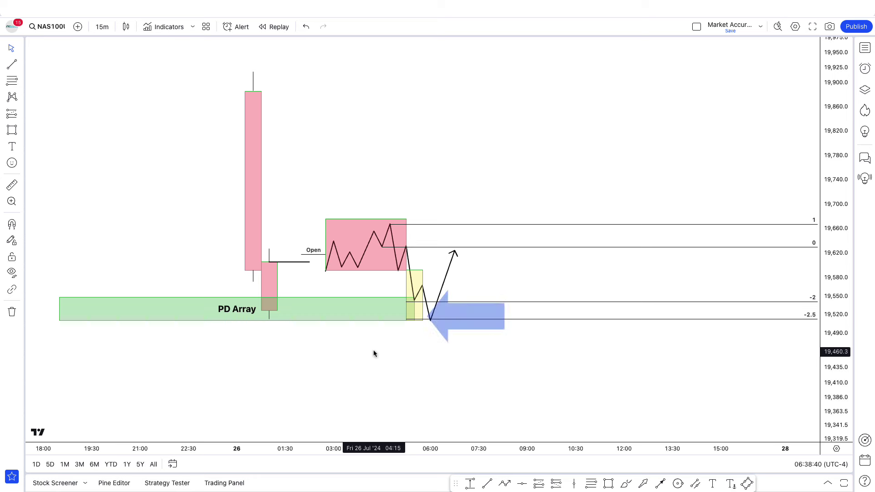
left_click(487, 484)
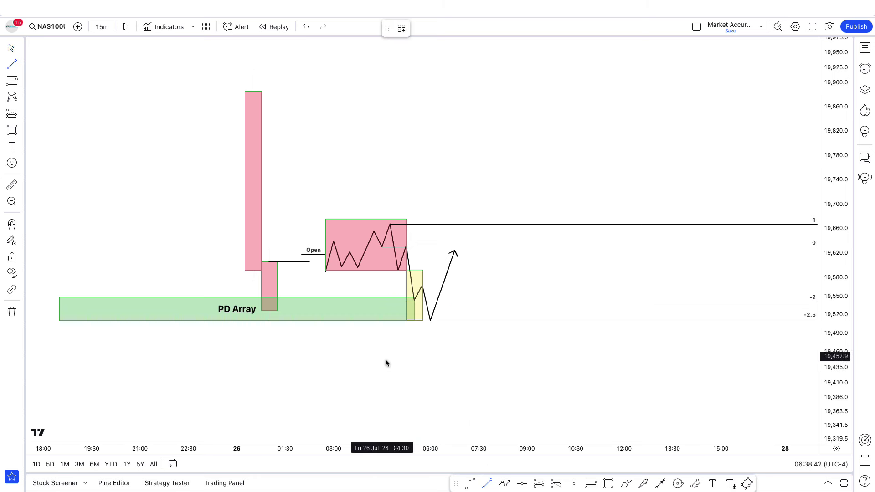
left_click(446, 288)
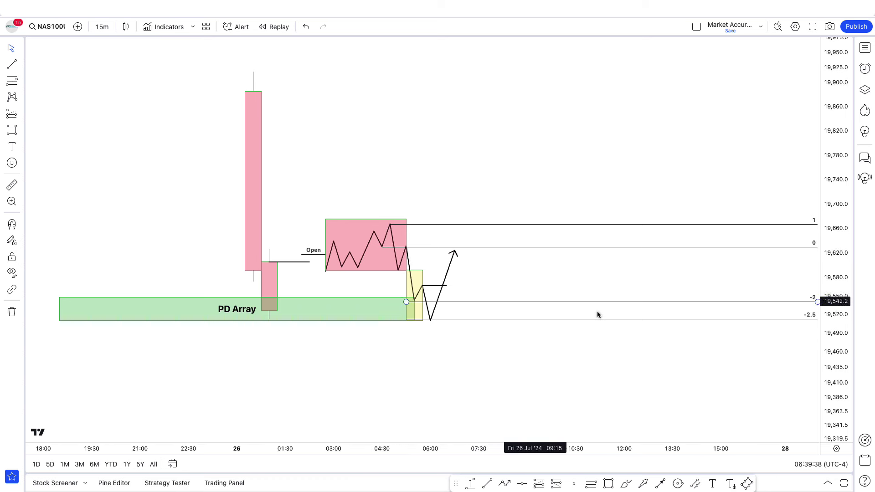
Step: Delete the four long horizontal level lines labelled -2, -2.5, 0 and 1
left_click(612, 307)
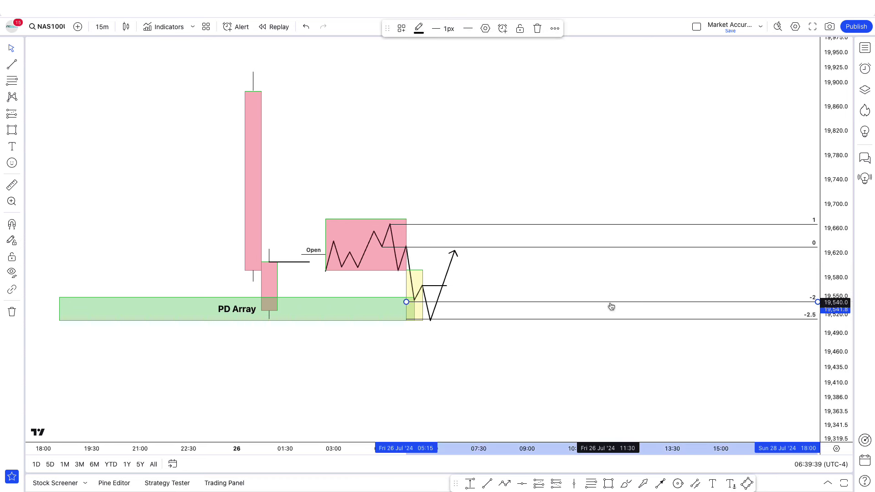
key("Delete")
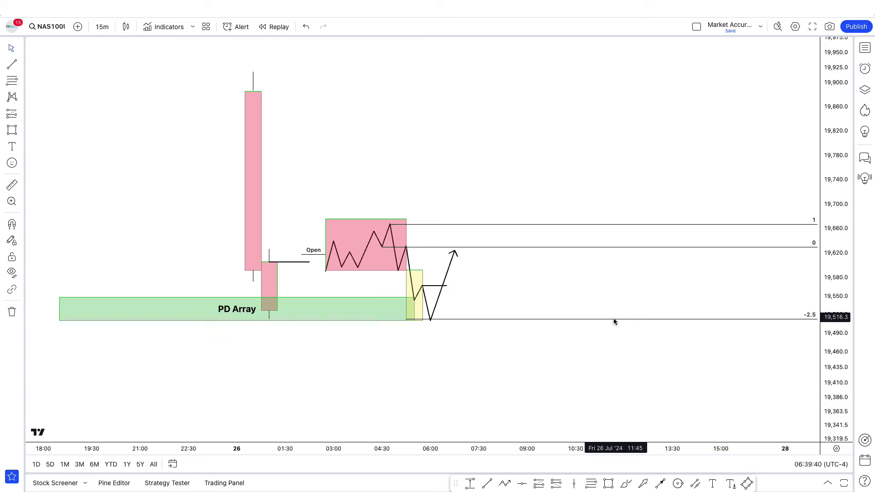
left_click(615, 321)
key("Delete")
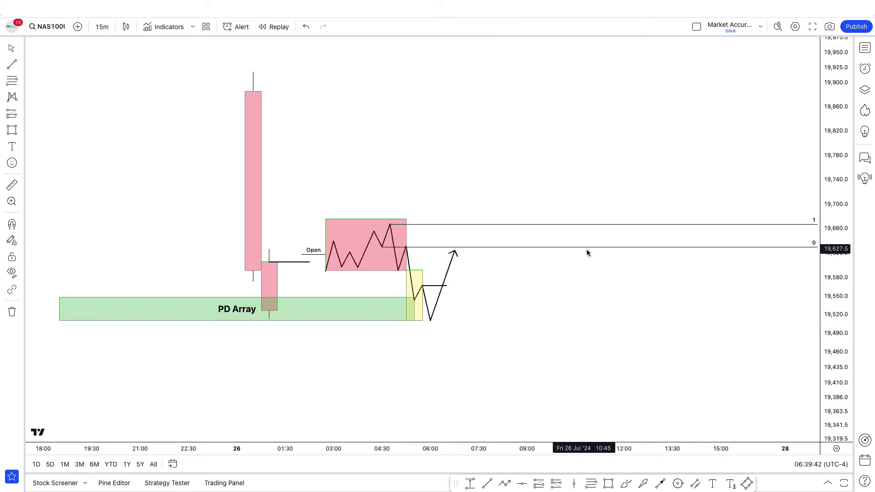
left_click(587, 247)
key("Delete")
left_click(588, 225)
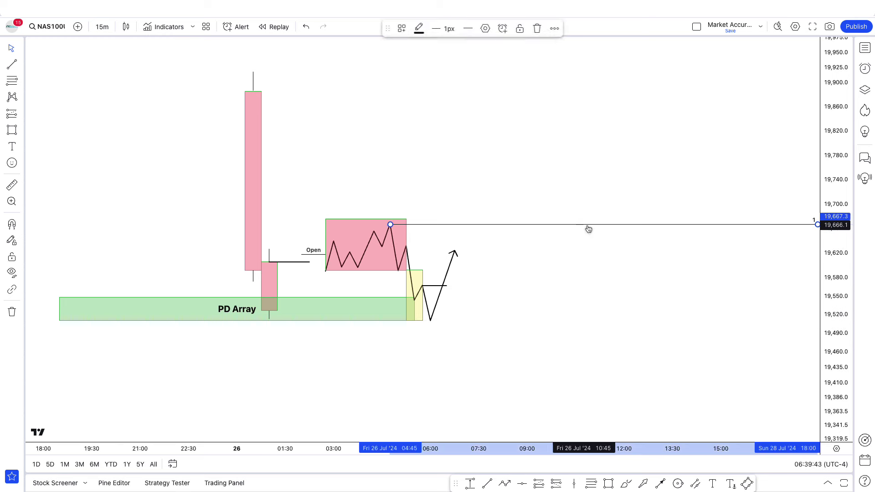
key("Delete")
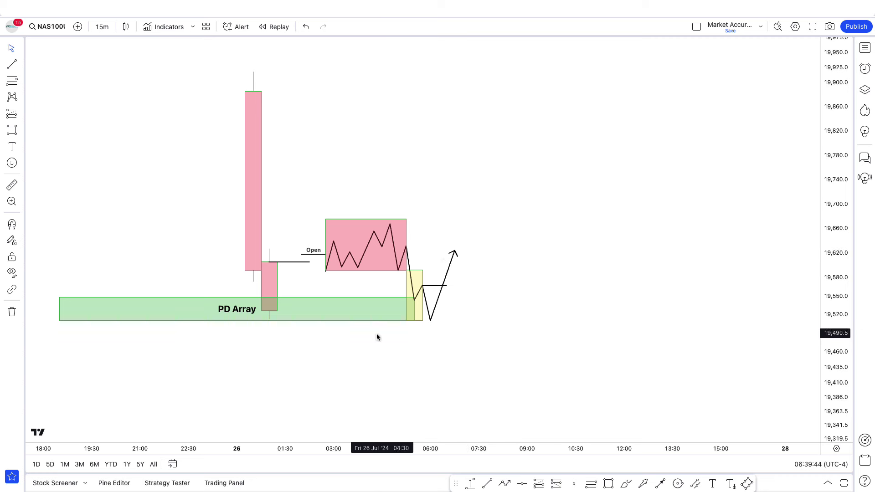
Step: Draw a Fibonacci retracement from the zigzag's last low at about 19,510 to the last swing high at about 19,568
left_click(15, 86)
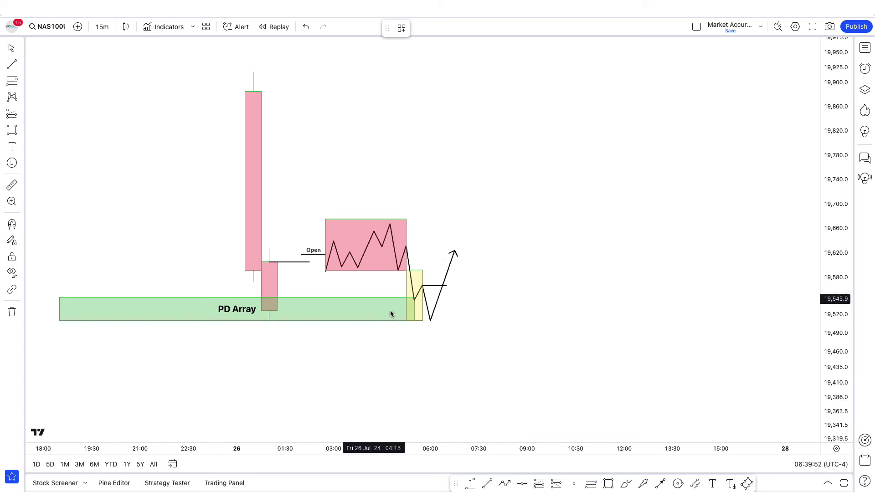
left_click(431, 322)
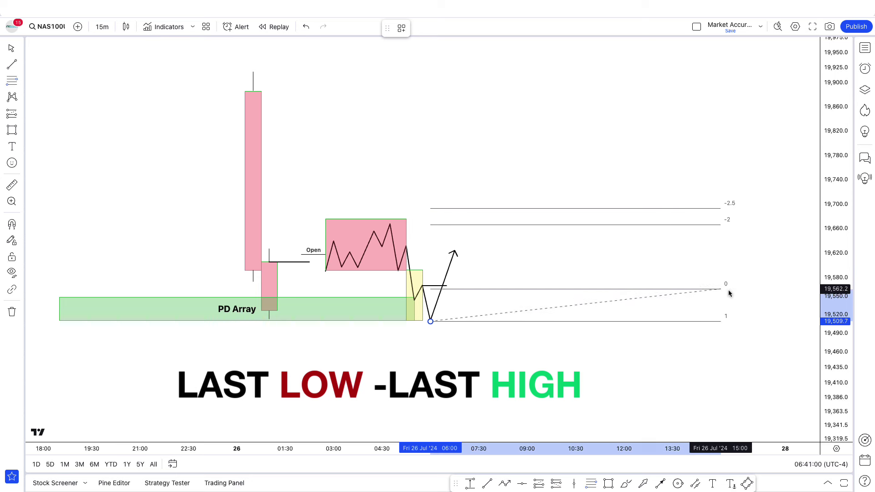
left_click(795, 287)
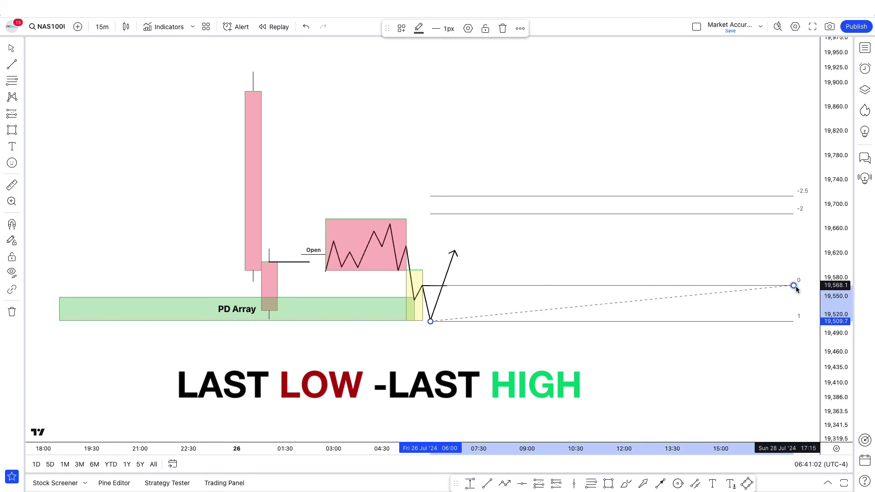
left_click(719, 269)
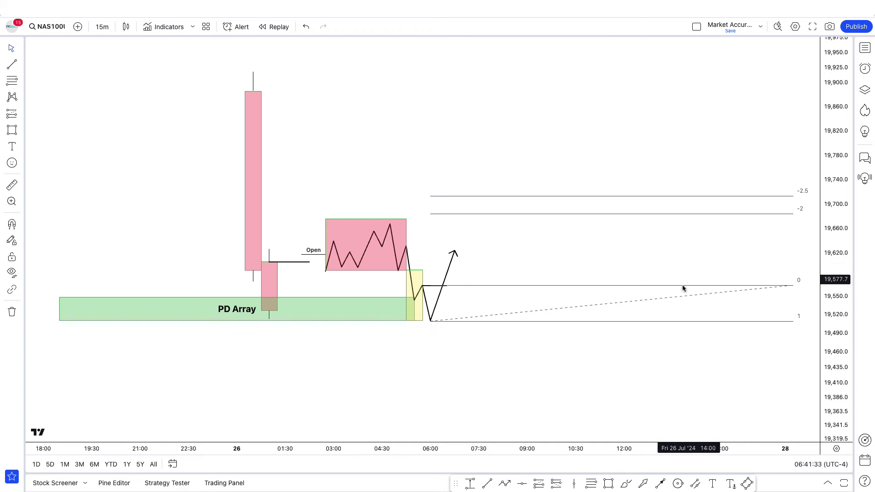
mouse_move(800, 175)
left_mouse_down()
mouse_move(801, 223)
mouse_move(841, 207)
mouse_move(786, 176)
left_mouse_up()
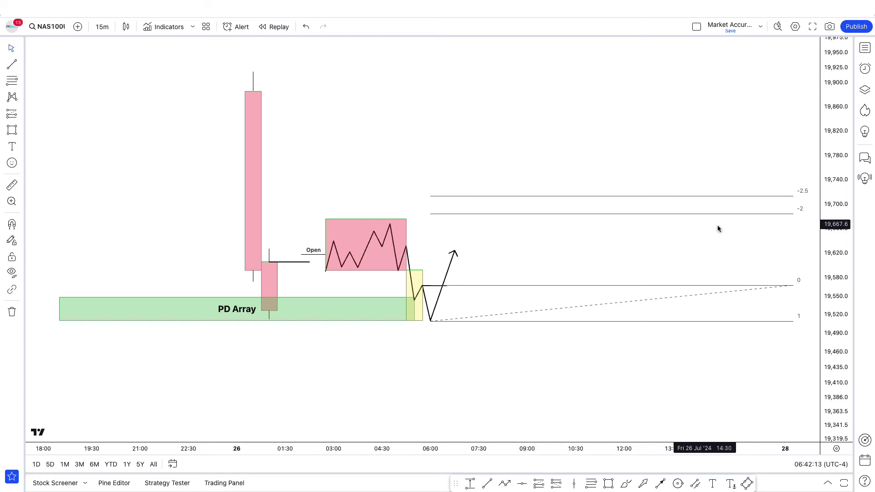
Step: Draw a zigzag path from the arrow tip through about 19,709, 19,661, 19,768 and 19,580, ending at about 19,885
left_click(504, 483)
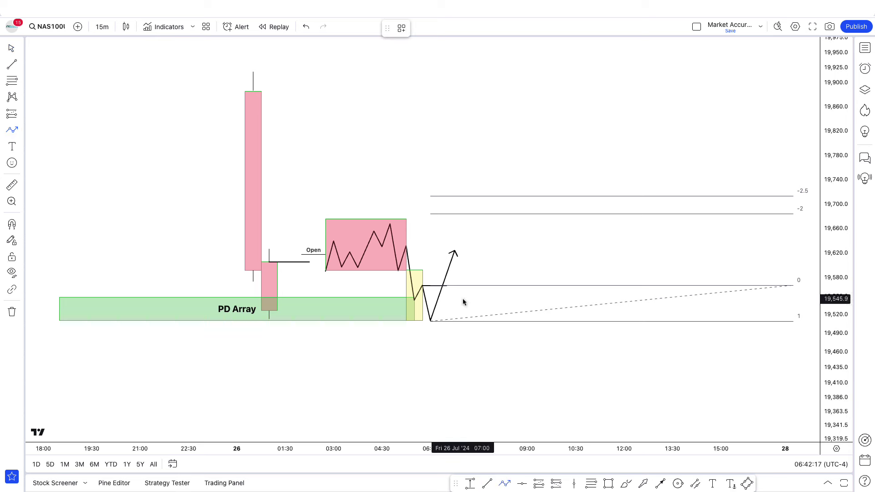
left_click(455, 253)
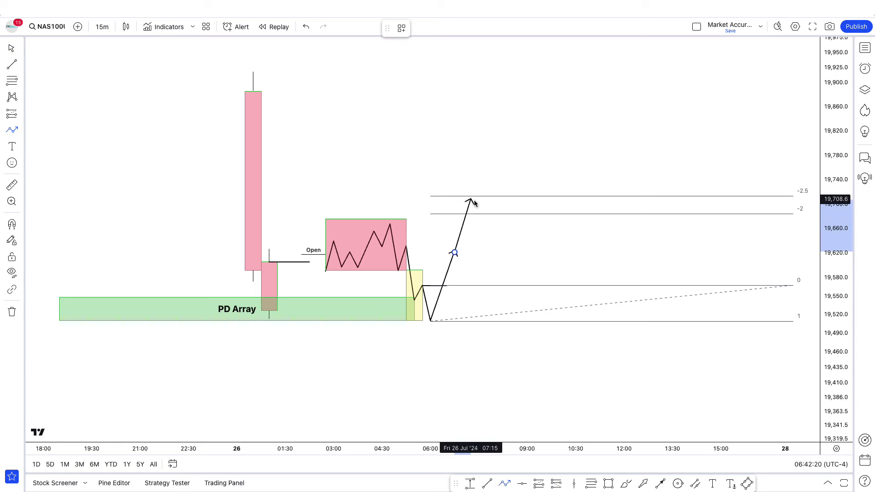
left_click(473, 199)
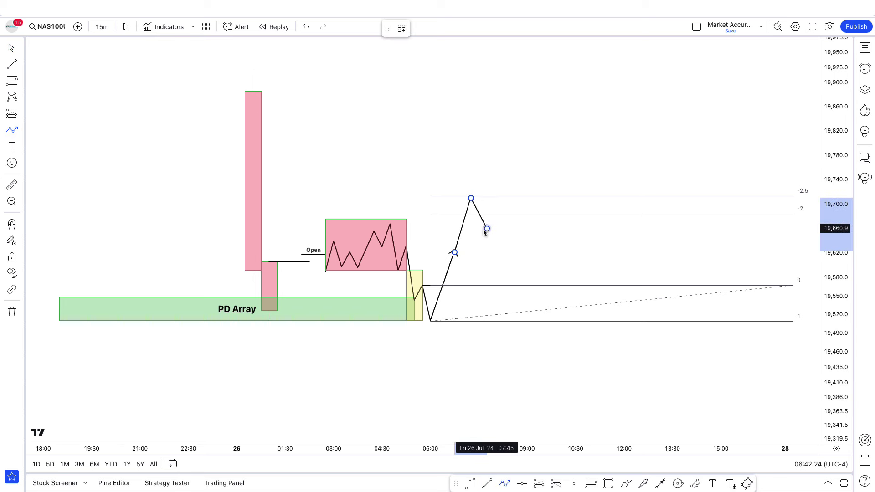
left_click(486, 229)
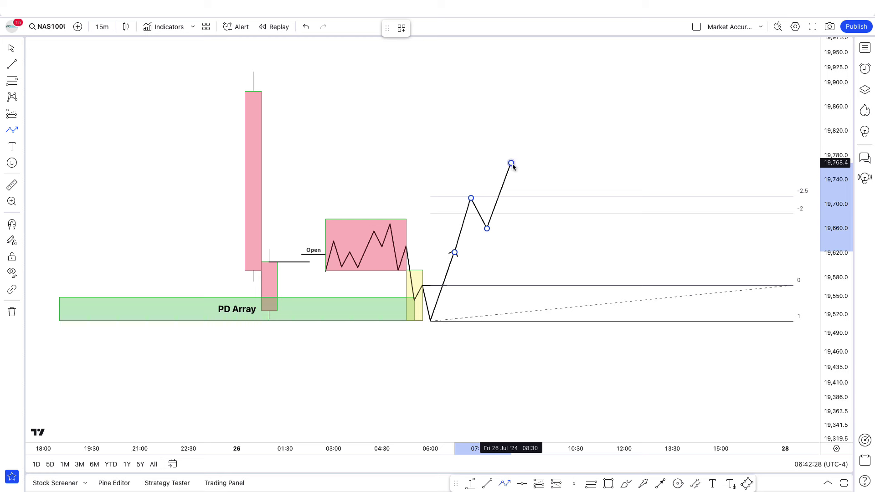
left_click(512, 164)
left_click(543, 278)
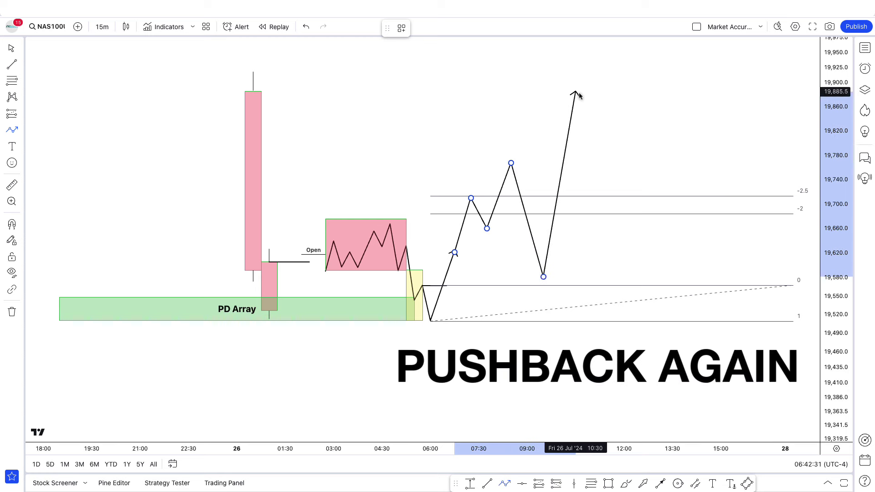
double_click(586, 93)
Step: Change the original zigzag path's arrow end to a plain line end
double_click(453, 262)
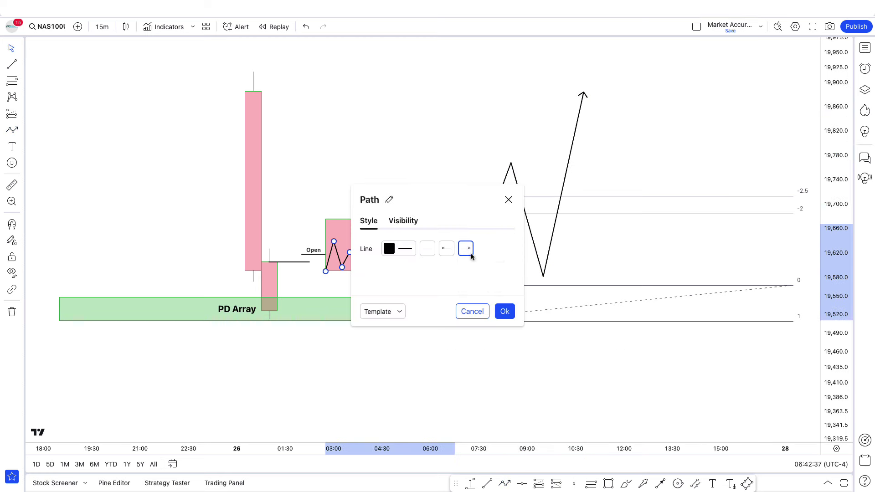
left_click(470, 253)
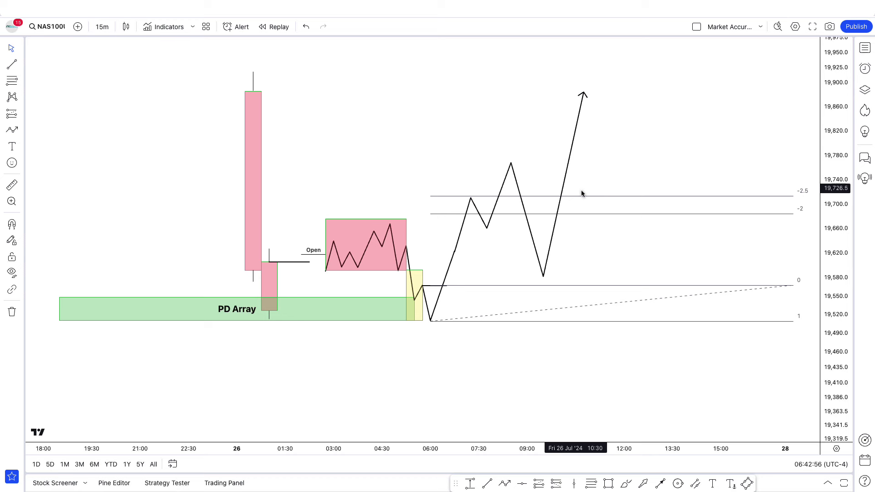
left_click(563, 183)
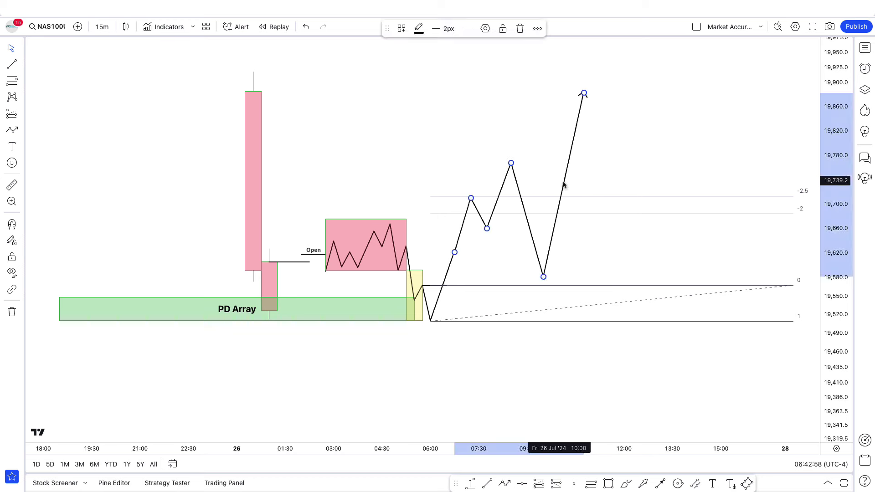
Step: Delete the projected upward zigzag and draw a rectangle beside the small red candle, from about 19,527 to 19,584
key("Delete")
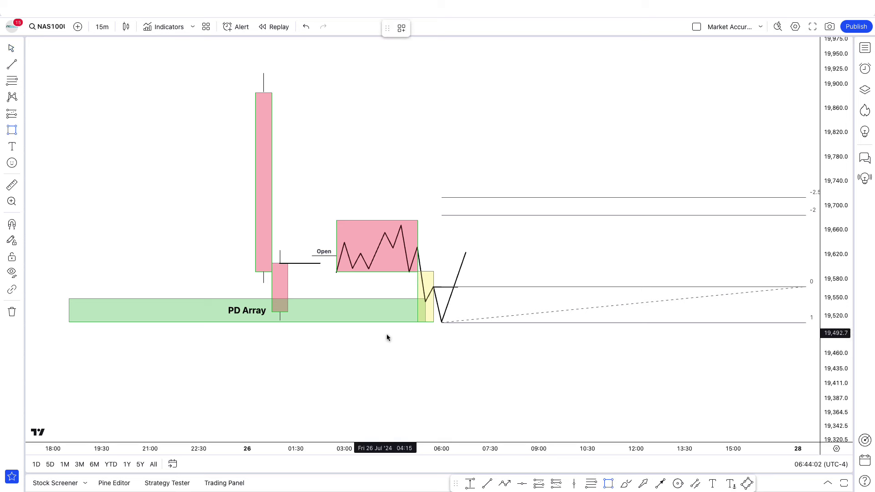
left_click(289, 312)
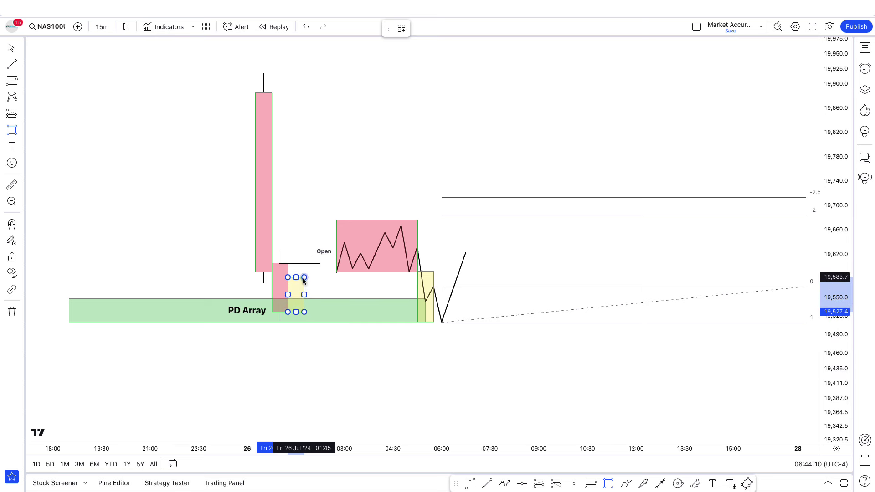
double_click(304, 281)
key("Escape")
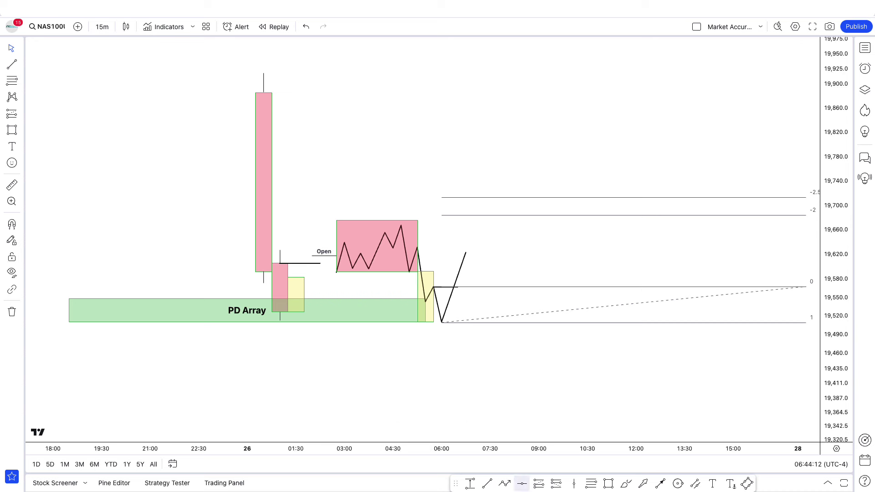
Step: Draw a vertical trend line as a wick from the new yellow candle's bottom centre down to about 19,484
left_click(489, 485)
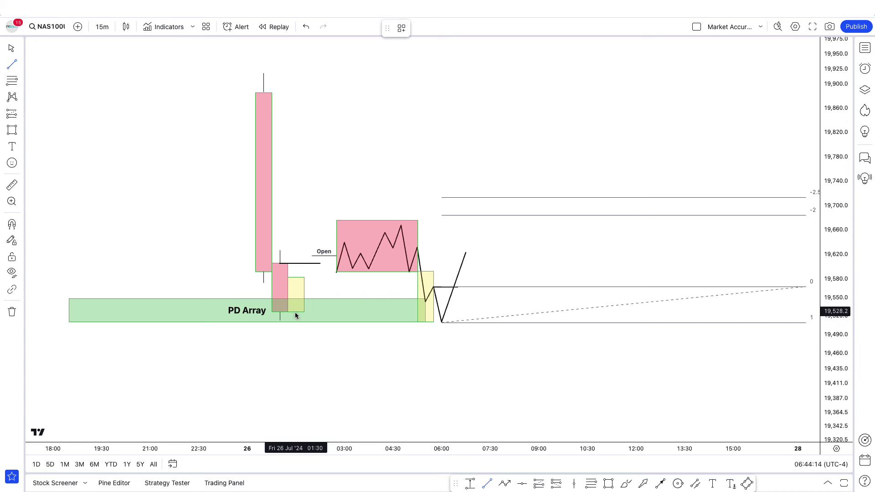
double_click(296, 340)
key("Escape")
left_click(346, 341)
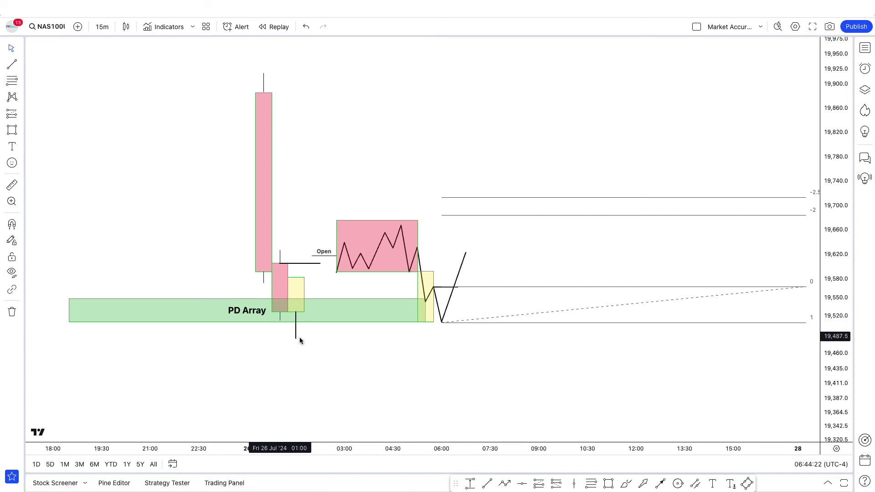
Step: Extend the PD Array box's lower edge down to the tip of the yellow candle's wick
left_click(353, 325)
left_click(254, 324)
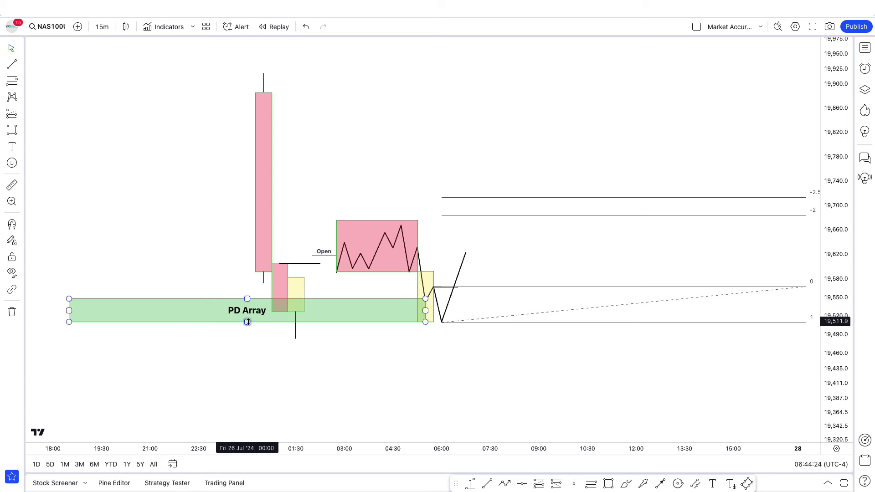
left_click_drag(247, 321, 247, 339)
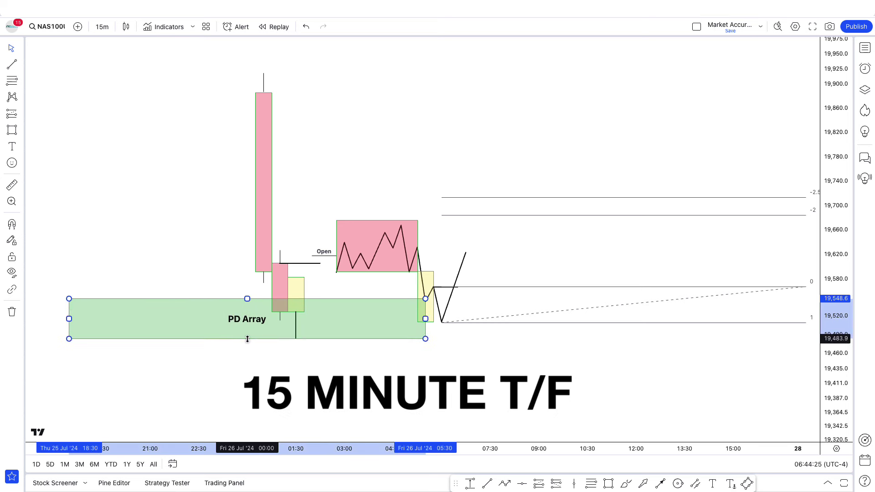
left_click(266, 367)
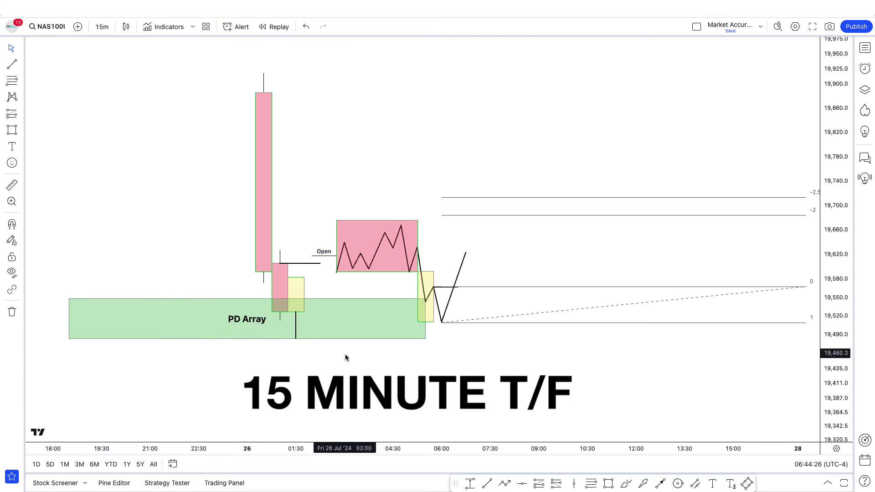
Step: Draw a horizontal trend line at about 19,527 from the yellow candle's bottom-left corner to about 04:15
left_click(487, 485)
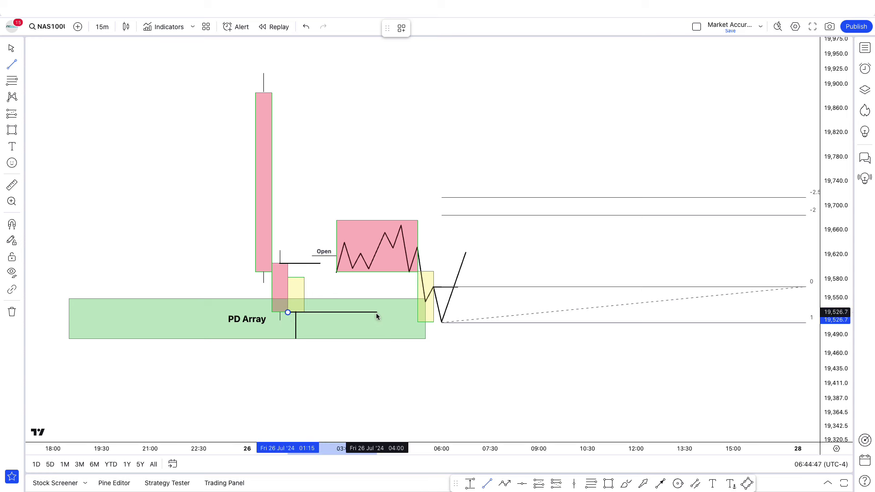
left_click(391, 313)
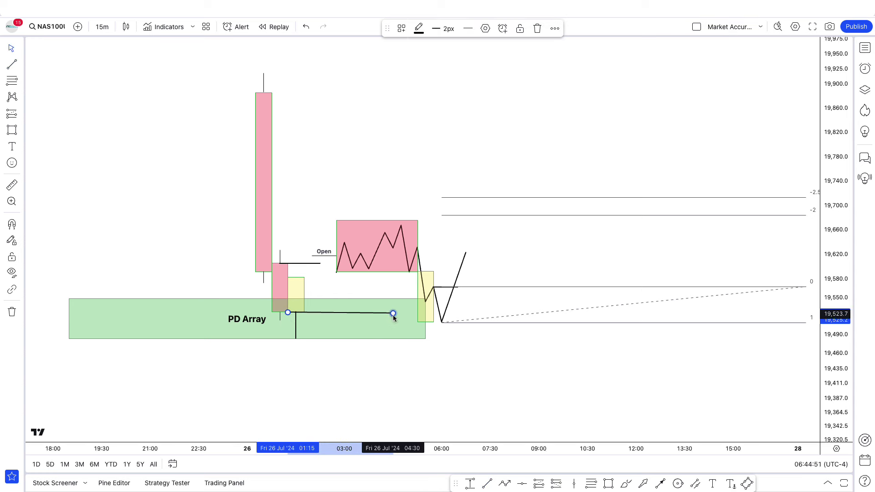
left_click_drag(391, 314, 388, 317)
left_click(392, 351)
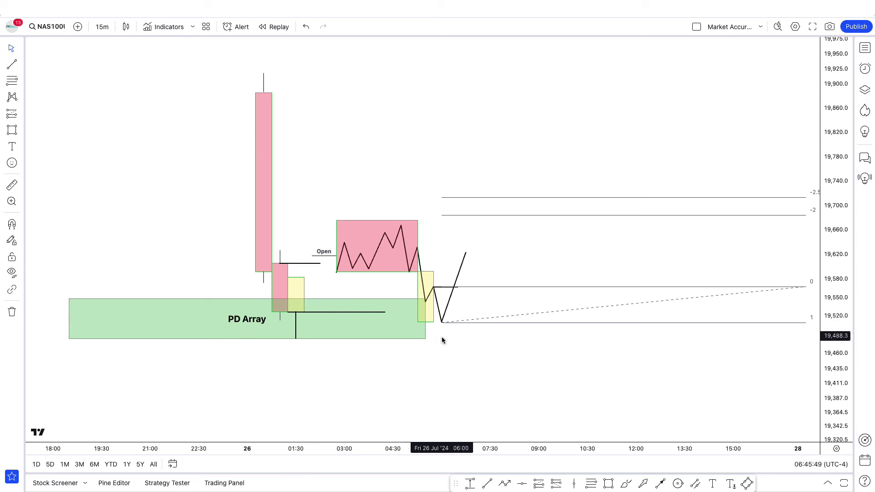
Step: Replace the Fibonacci retracement with one drawn from the red box's swing high at about 19,668 to the low at about 19,629
left_click(453, 327)
key("Delete")
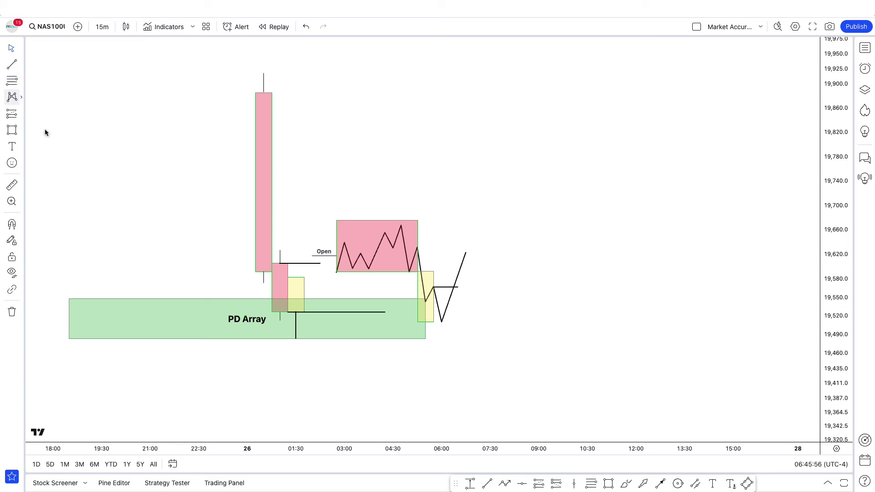
key("alt+f")
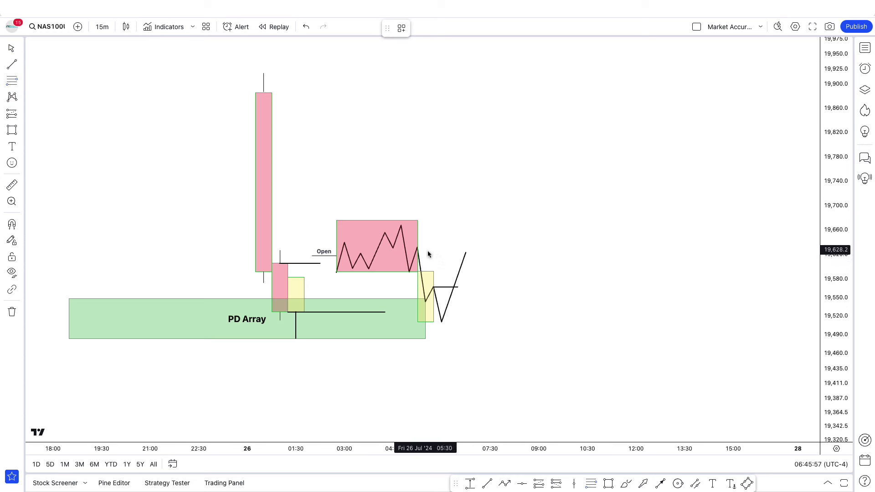
left_click(401, 227)
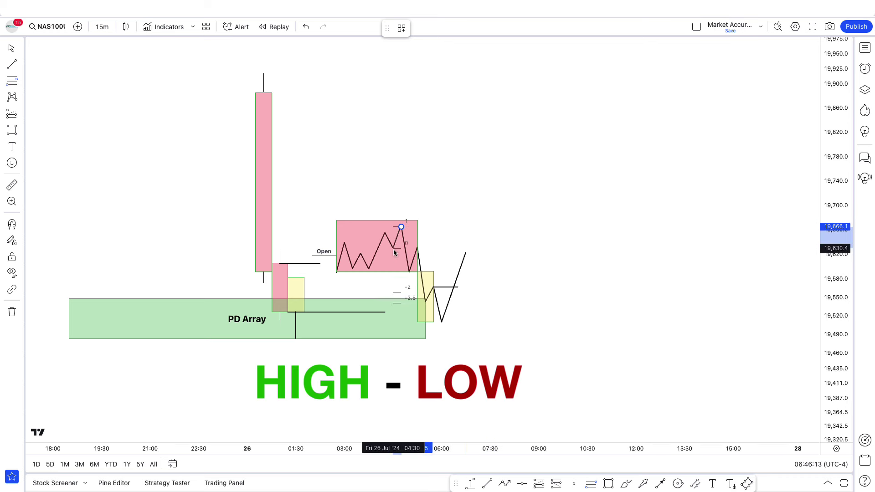
left_click(782, 250)
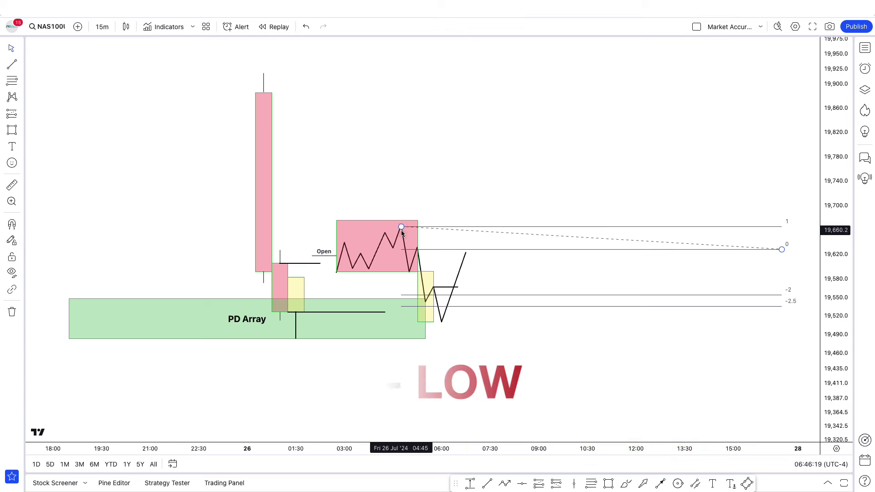
left_click_drag(401, 226, 401, 225)
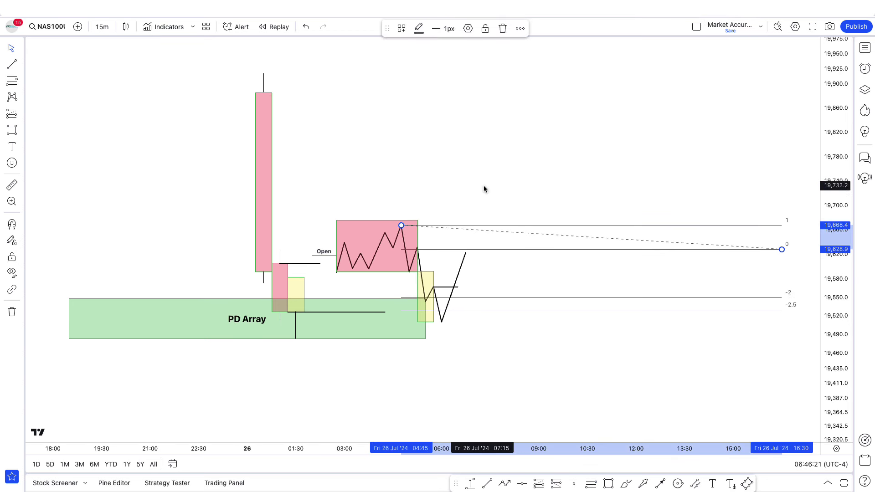
left_click(484, 185)
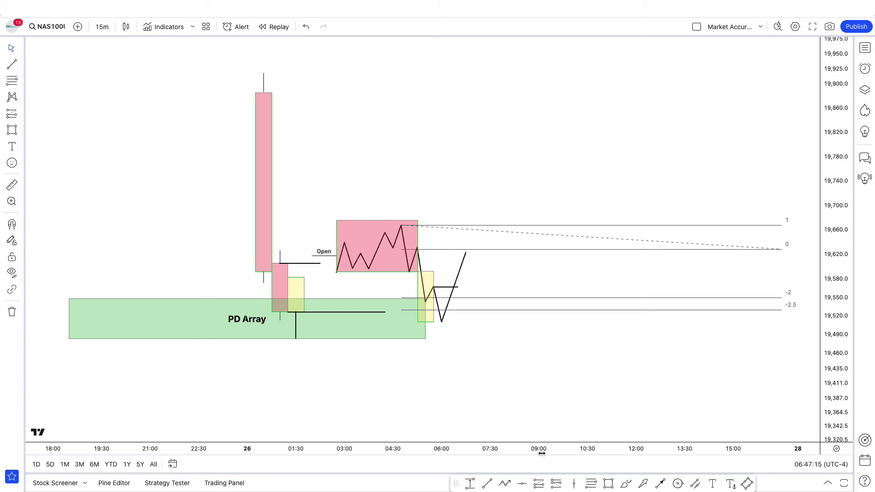
Step: Draw a zigzag from the price path's tip at about 19,622, dipping to the -2 level and ending at about 19,646
left_click(505, 484)
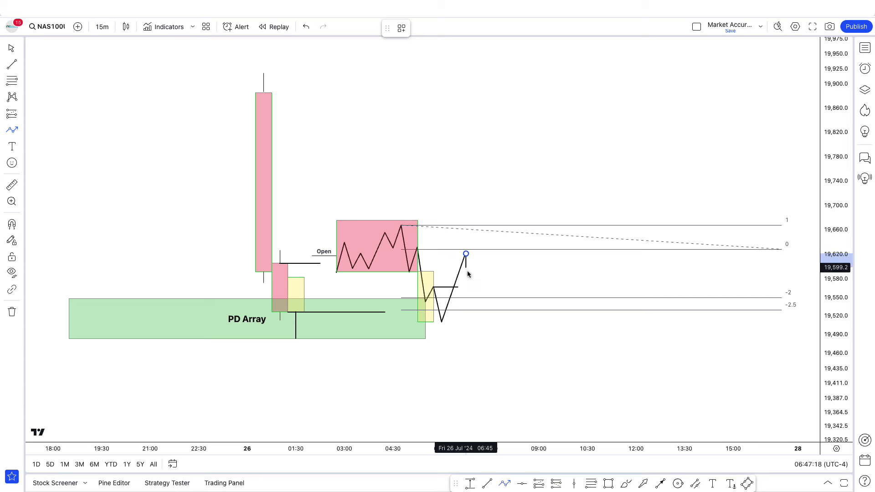
left_click(482, 276)
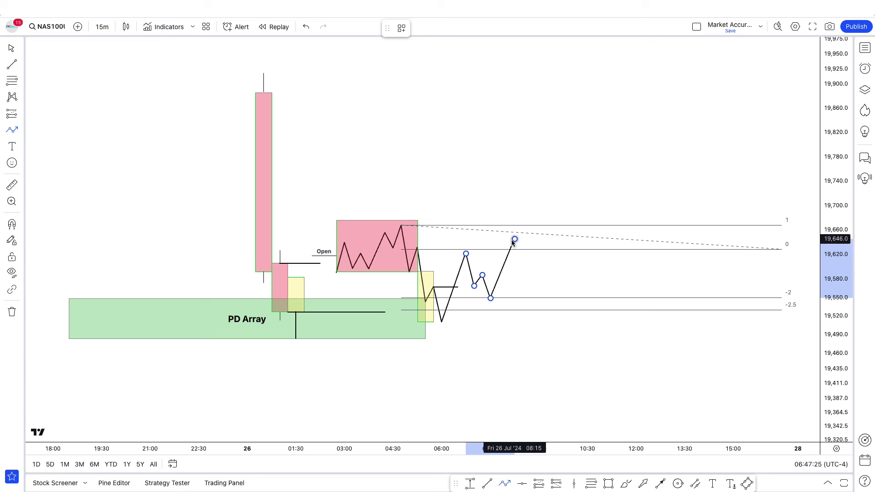
double_click(513, 243)
left_click(541, 287)
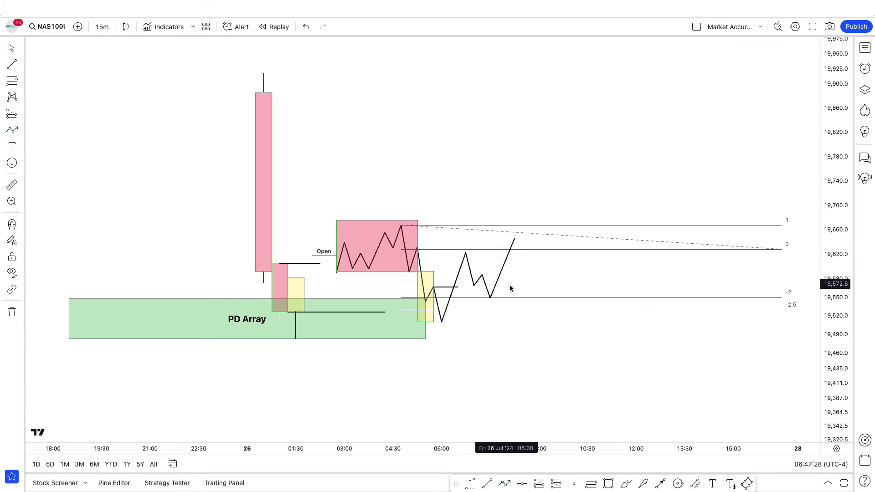
Step: Draw another zigzag continuing from about 19,646 with a dip to about 19,587, and delete both projected zigzags
left_click(504, 484)
left_click(514, 240)
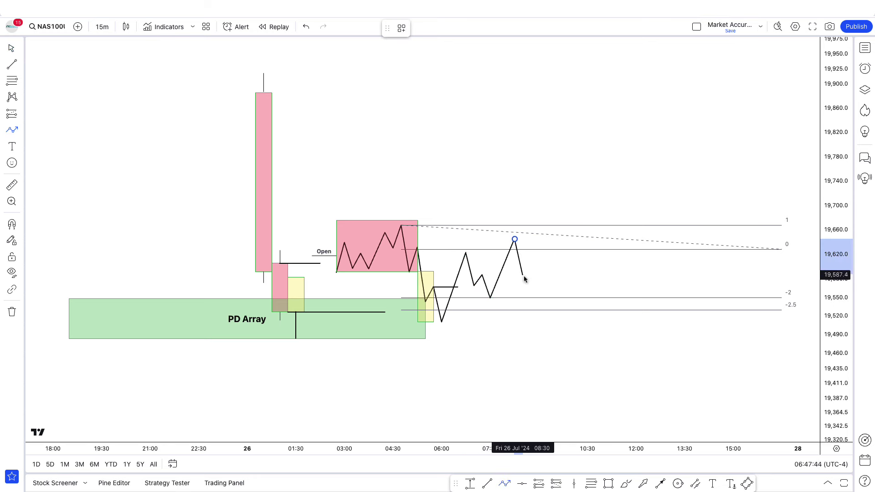
left_click(523, 275)
double_click(547, 212)
key("Delete")
left_click(500, 279)
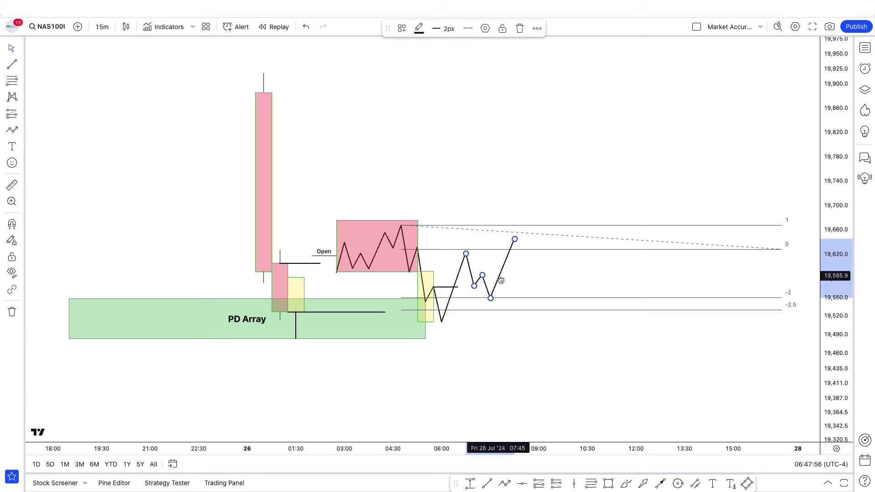
key("Delete")
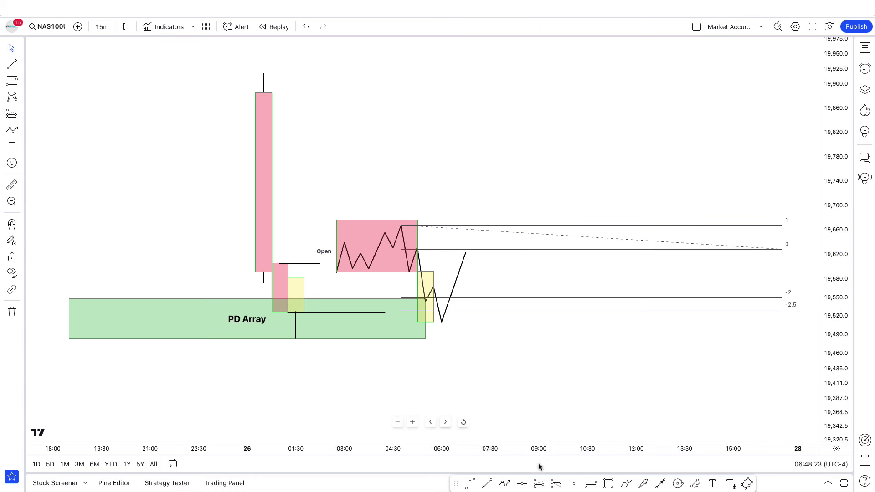
Step: Draw a fair value gap rectangle from 06:15 to about 11:00, between about 19,567 and 19,547
left_click(608, 484)
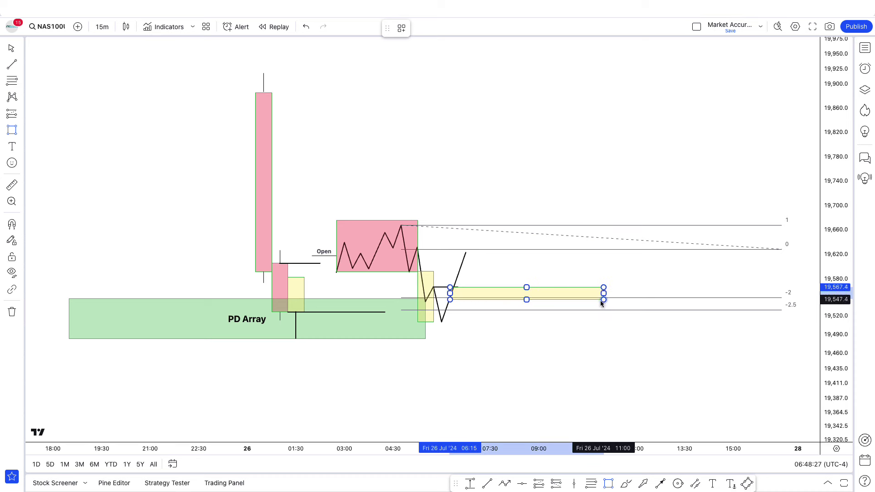
left_click_drag(601, 302, 601, 303)
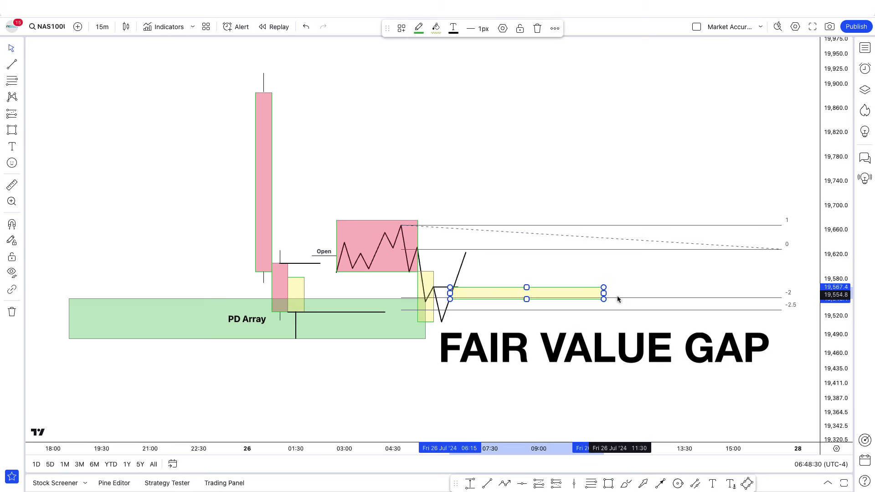
left_click(629, 286)
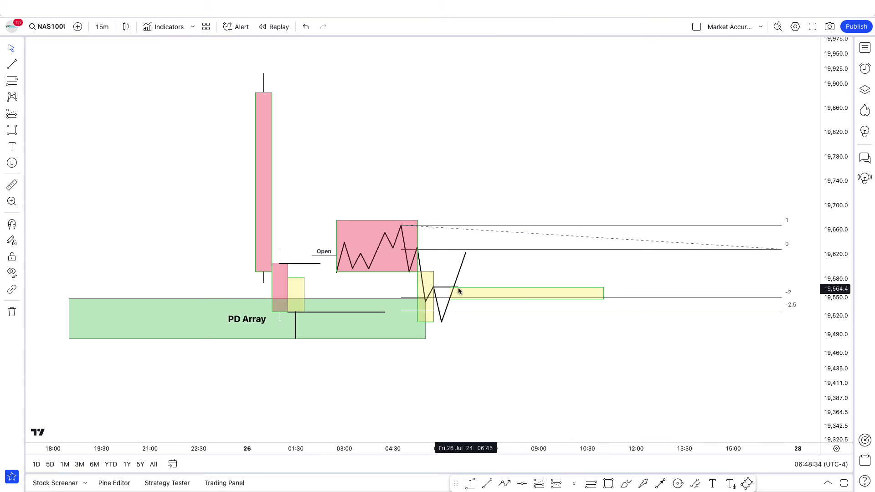
Step: Draw a zigzag from the price path's tip that dips twice into the fair value gap and rises to about 19,615
left_click(505, 483)
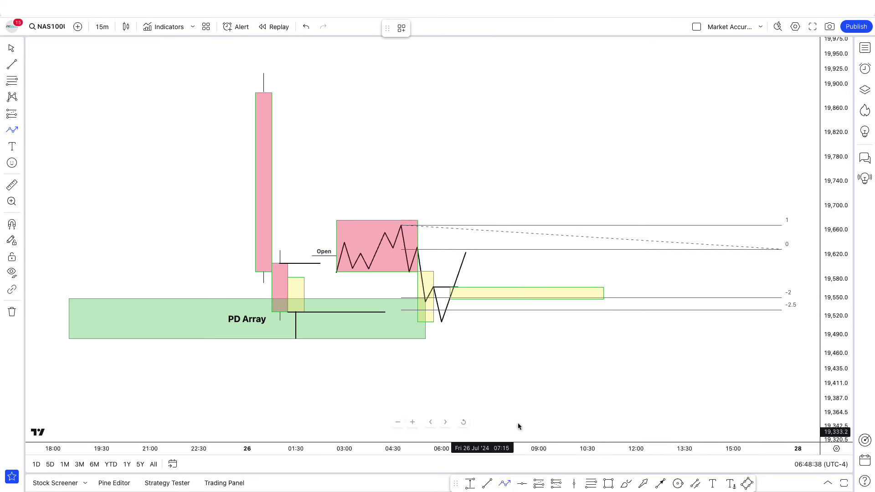
left_click(466, 254)
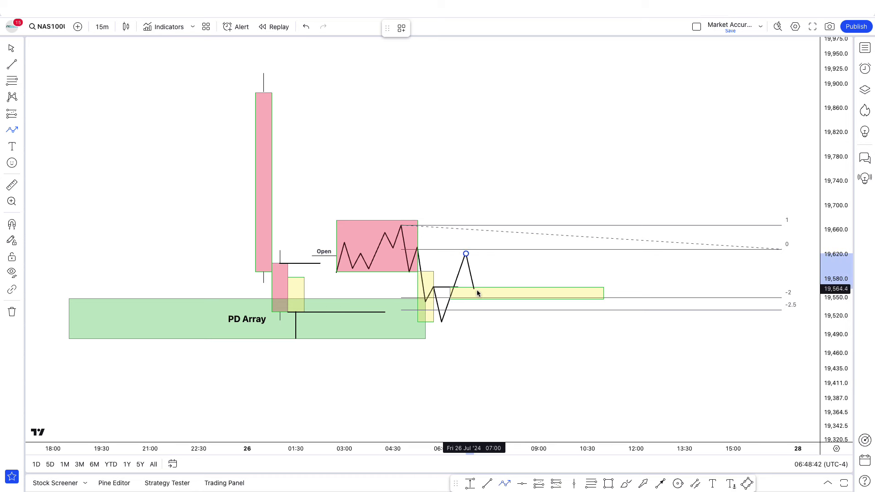
left_click(482, 278)
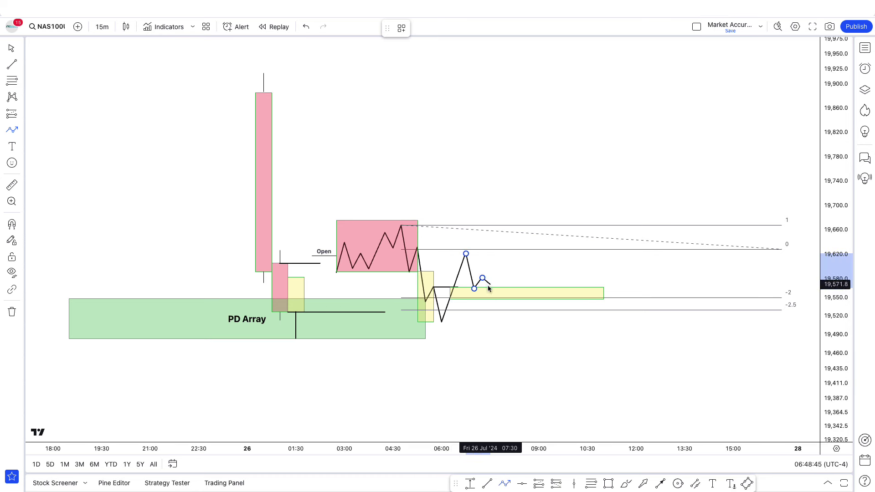
left_click(490, 296)
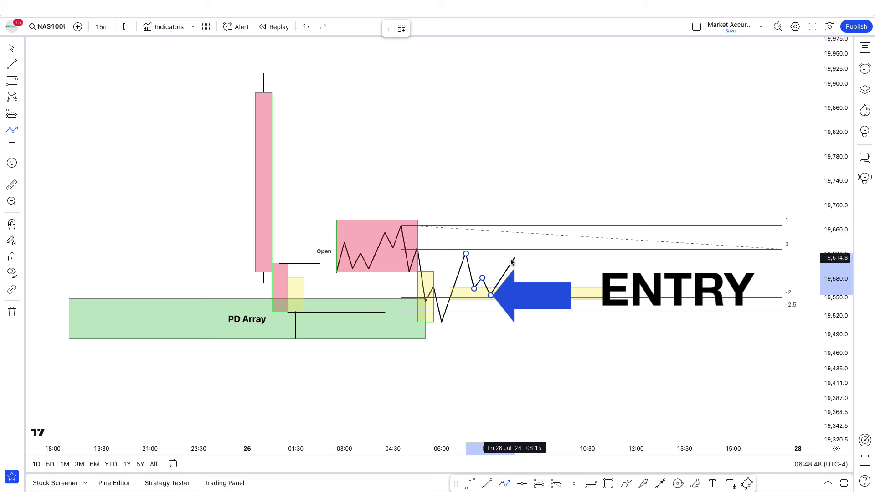
double_click(507, 257)
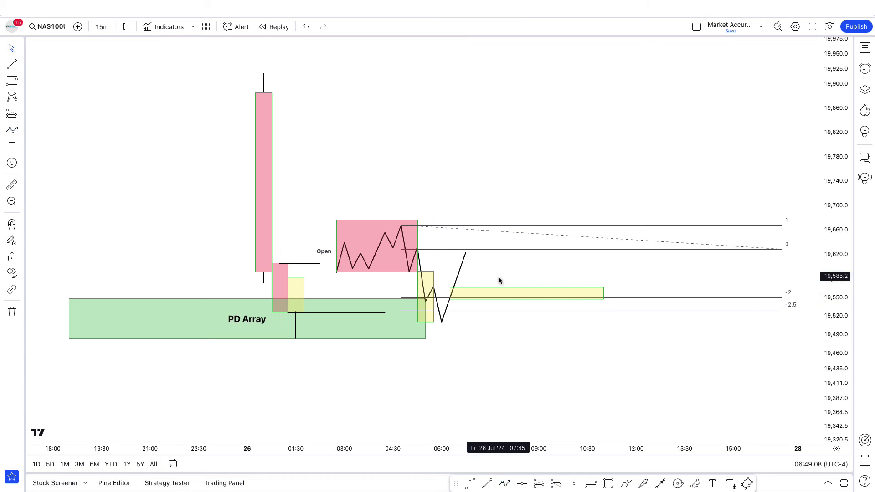
Step: Draw a zigzag from the price path's tip down to the fair value gap's upper edge and up to about 19,659
left_click(504, 484)
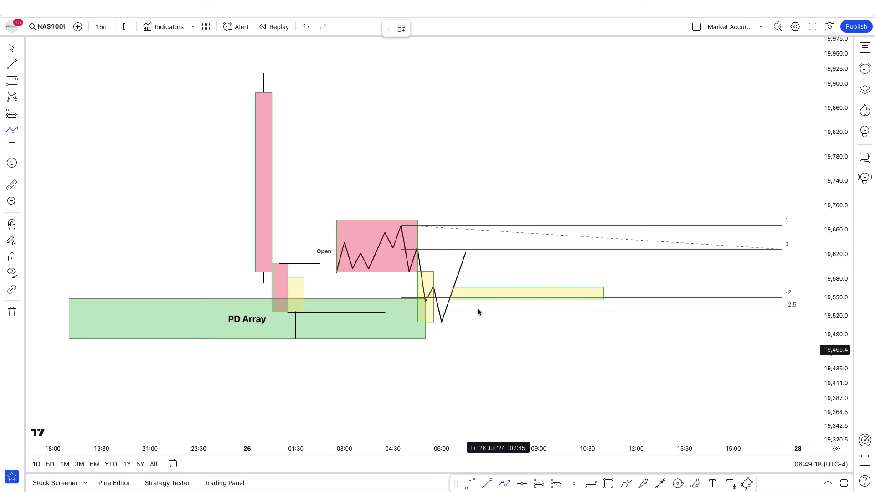
left_click(466, 254)
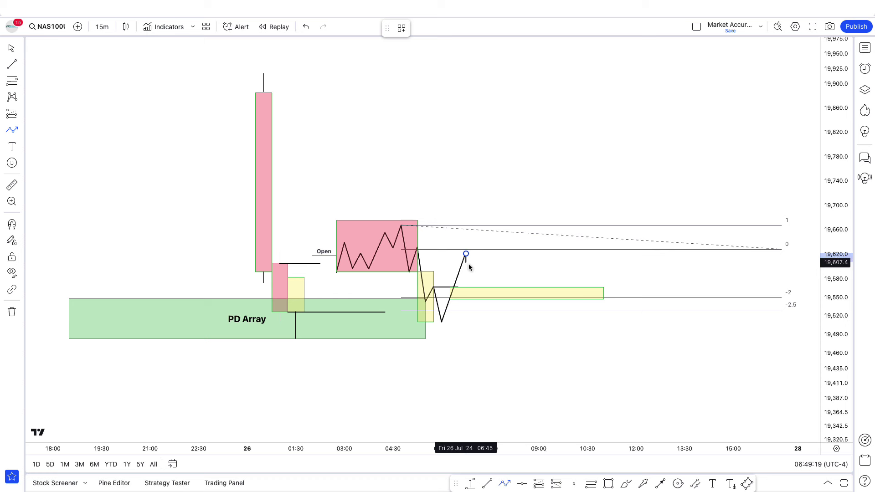
left_click(477, 288)
double_click(499, 231)
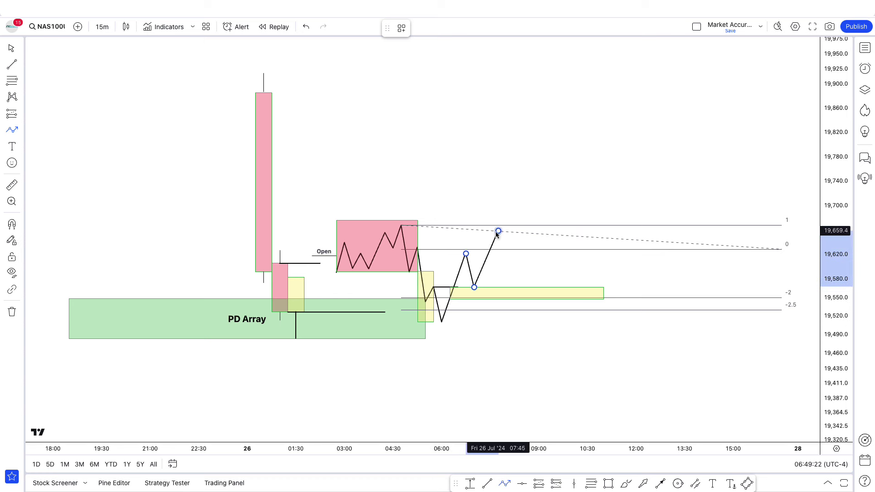
Step: Replace the Fibonacci projection with one running from the 06:00 low at about 19,510 up to the fair value gap's upper edge
left_click(426, 227)
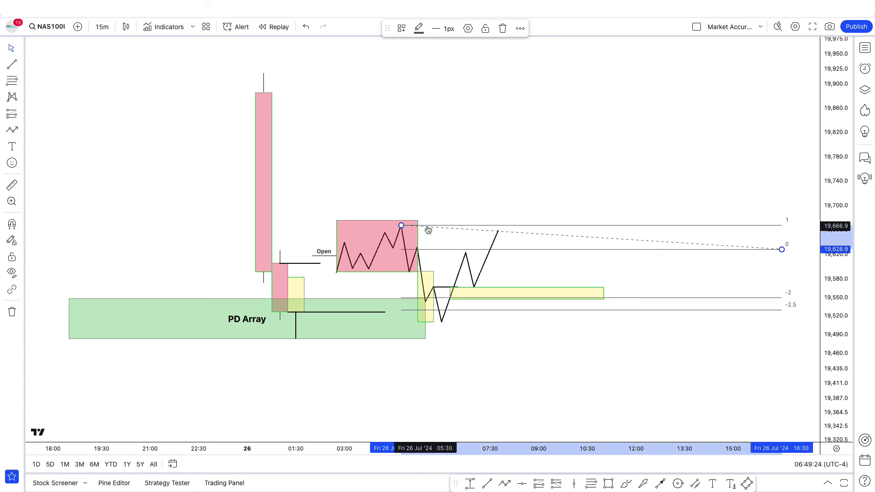
key("Delete")
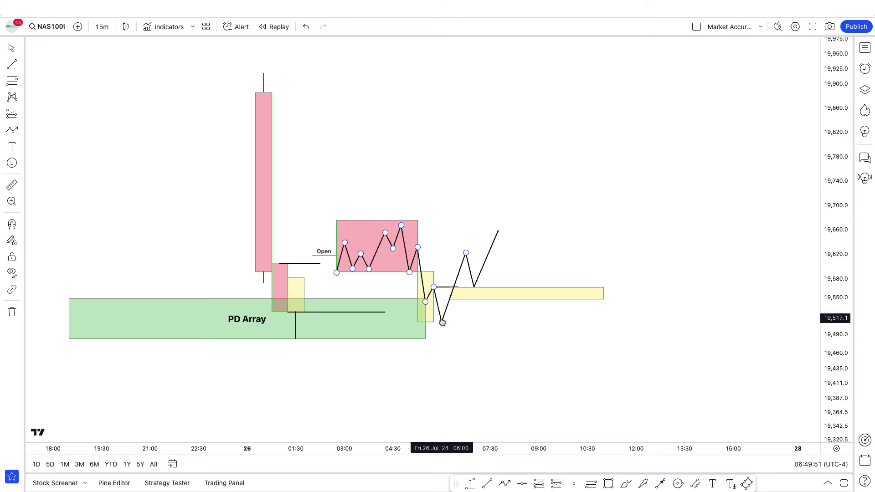
left_click(591, 483)
left_click(442, 322)
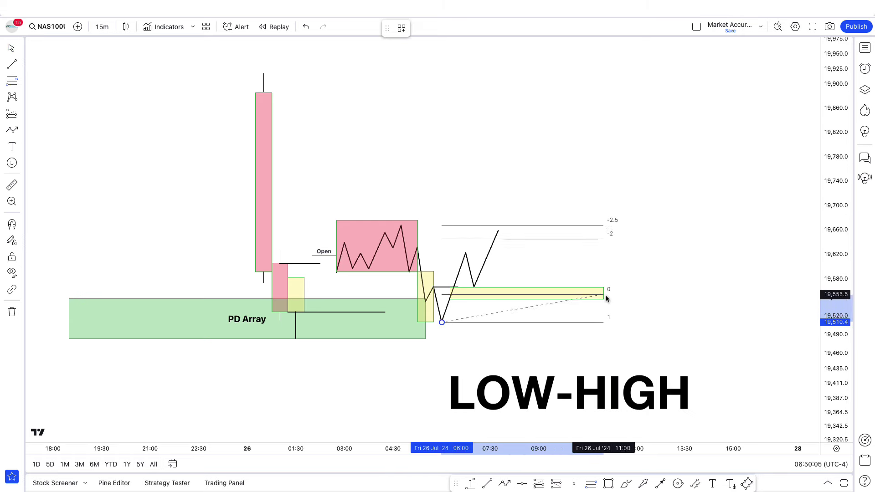
double_click(737, 288)
key("Escape")
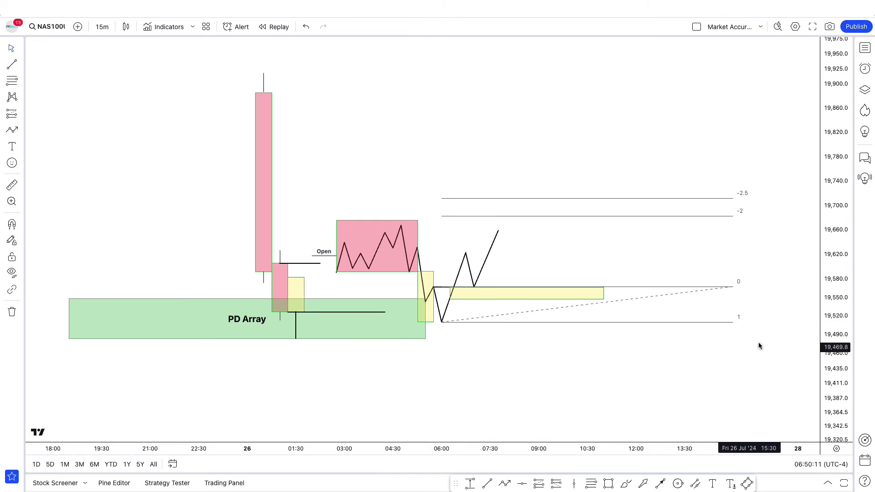
Step: Draw a zigzag from the price path's tip down to about 19,606 and up through the -2.5 level to about 19,732
left_click(504, 483)
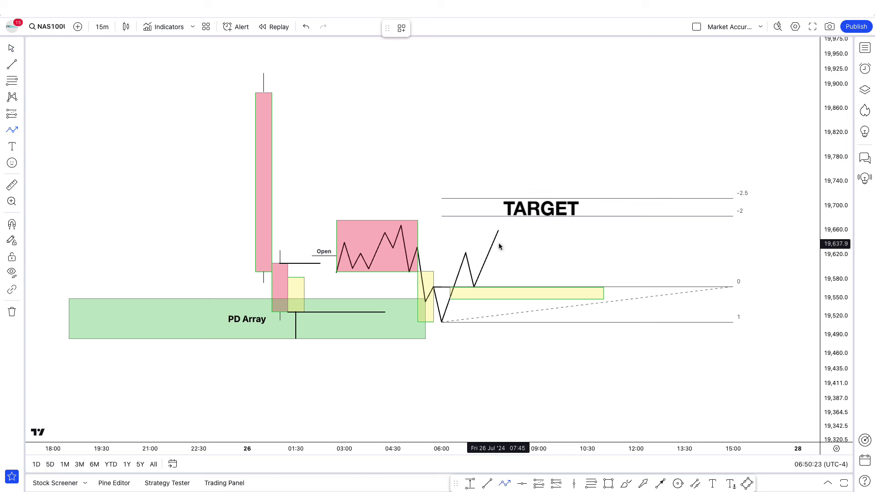
left_click(498, 232)
left_click(507, 262)
double_click(531, 185)
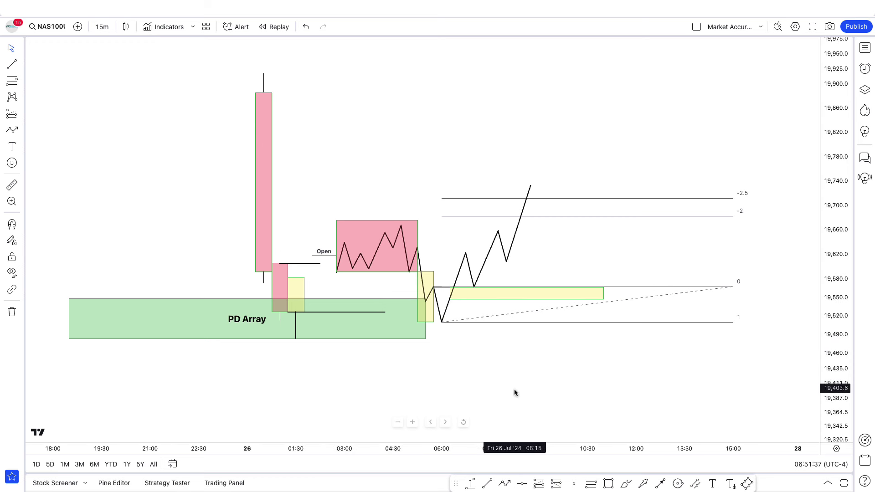
left_click_drag(513, 391, 541, 388)
scroll(534, 391, "up", 3)
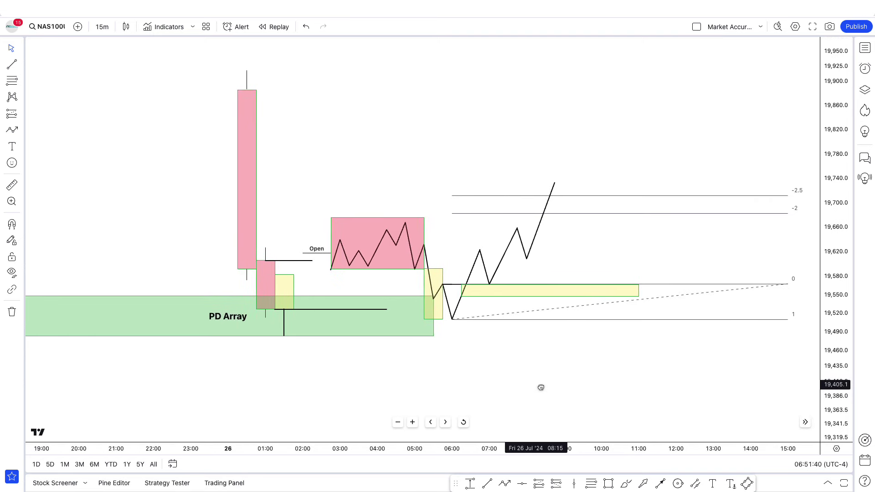
scroll(540, 388, "down", 2)
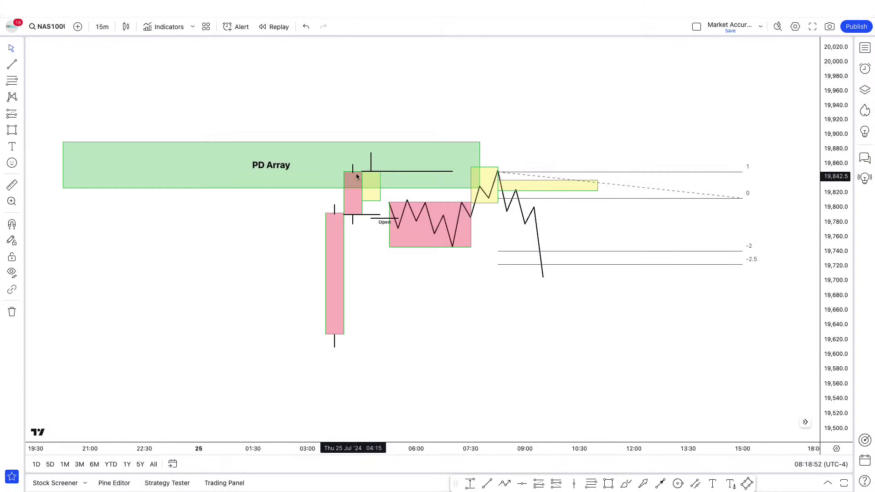
left_click(370, 162)
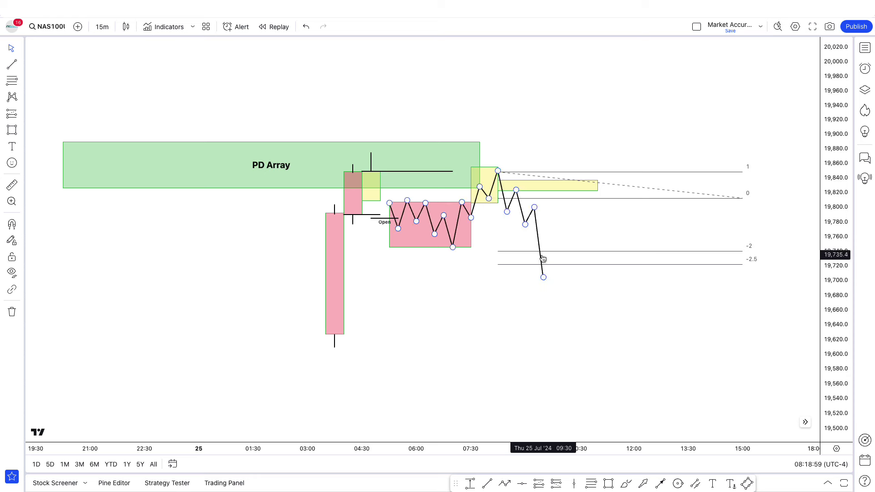
left_click_drag(438, 334, 432, 333)
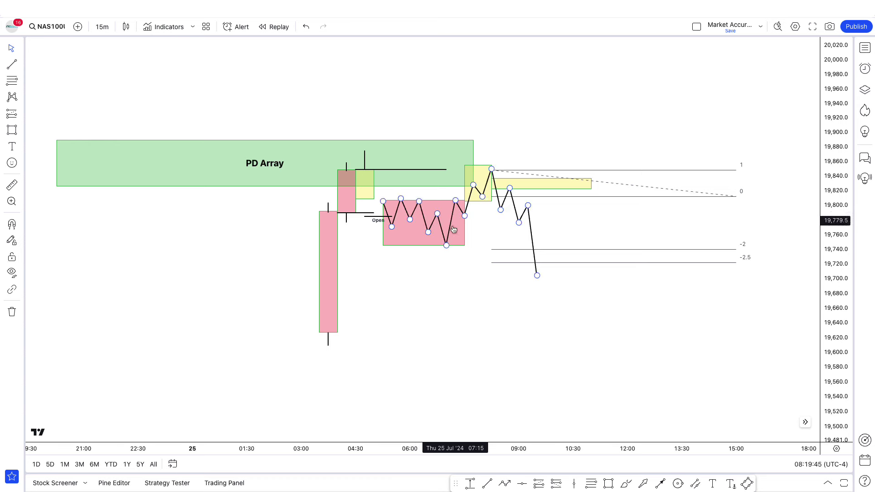
Step: Replace the Fibonacci projection with one from the price path's 07:00 low at about 19,746 up to about 19,790 at 14:15
left_click(496, 265)
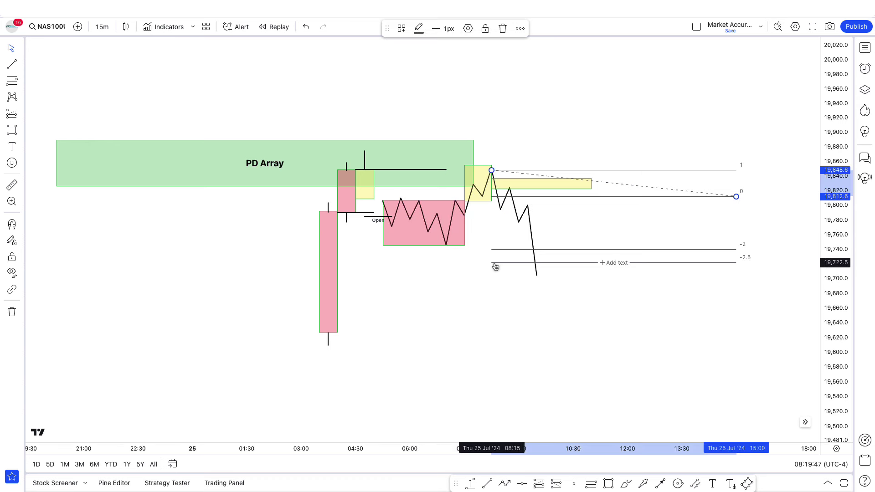
key("Delete")
left_click(14, 80)
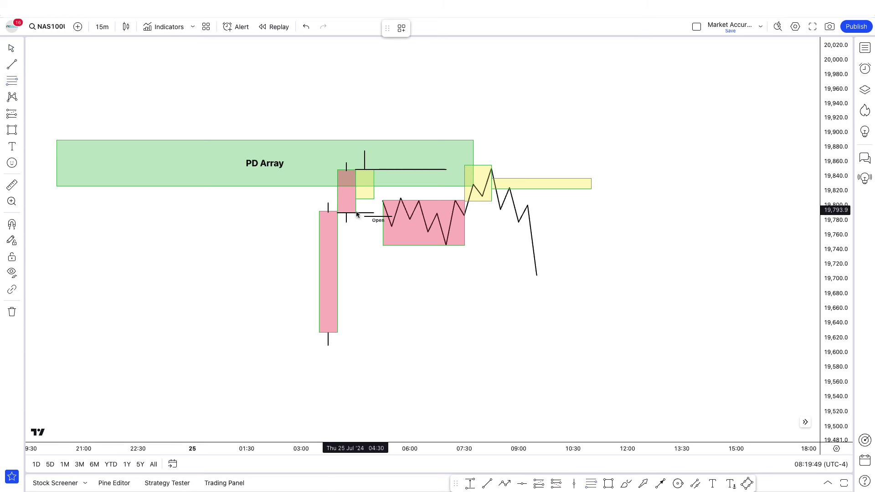
left_click(447, 244)
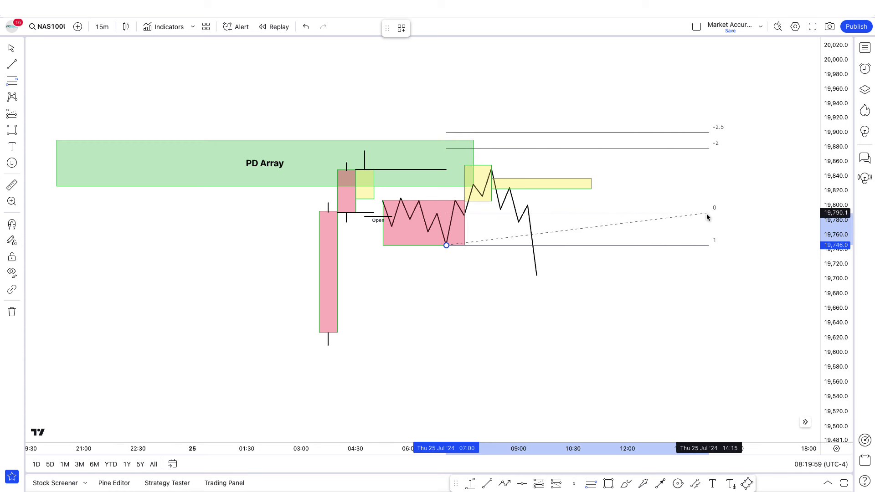
left_click(707, 214)
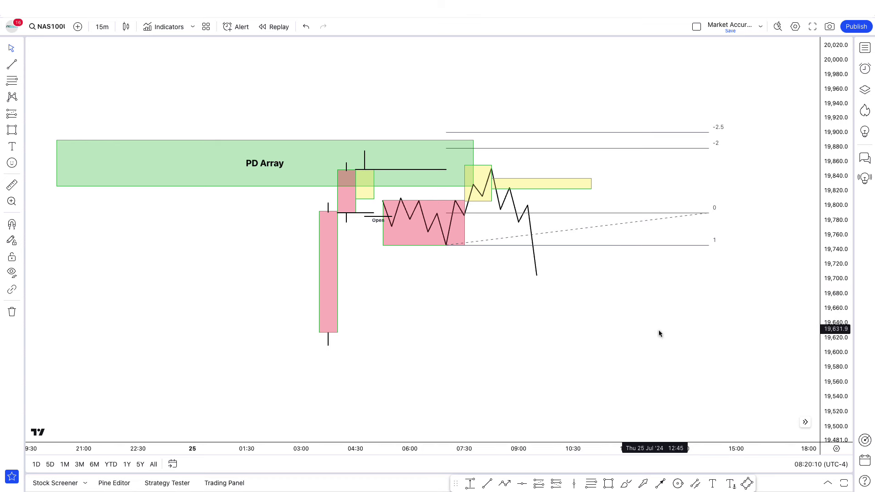
Step: Lower the price path's 07:00 low to about 19,703, below the pink rectangle
left_click(444, 239)
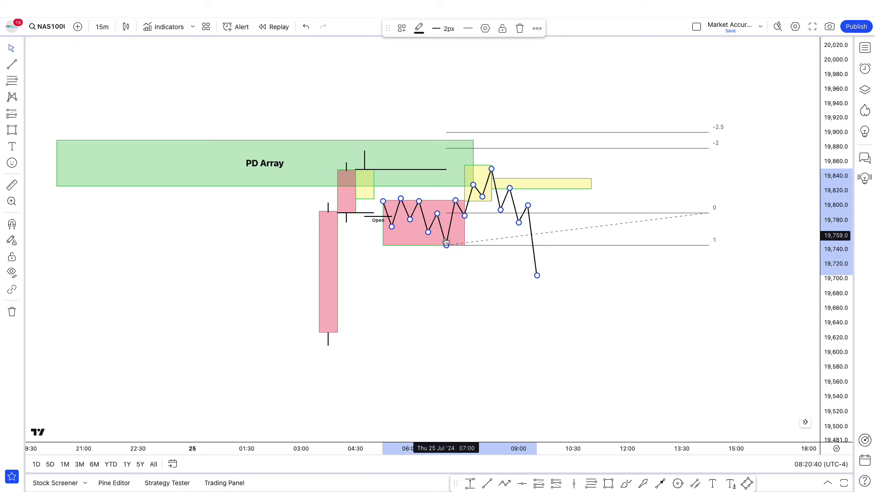
left_click_drag(446, 245, 446, 276)
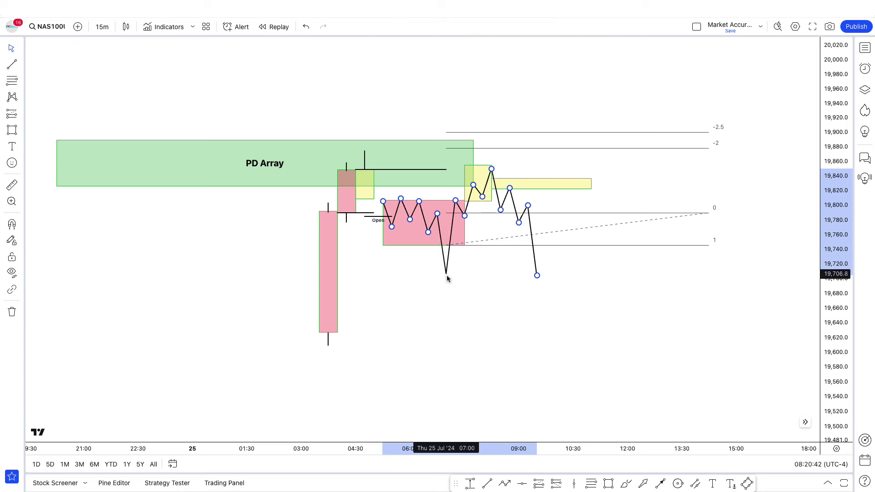
left_click(492, 260)
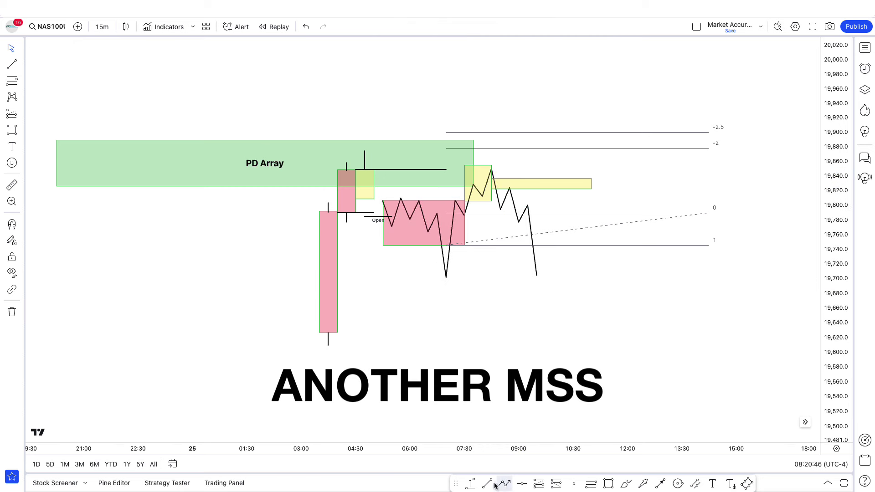
Step: Draw a second Fibonacci projection from the lowered 07:00 low at about 19,703 up to about 19,805, and delete it
left_click(12, 82)
left_click(447, 276)
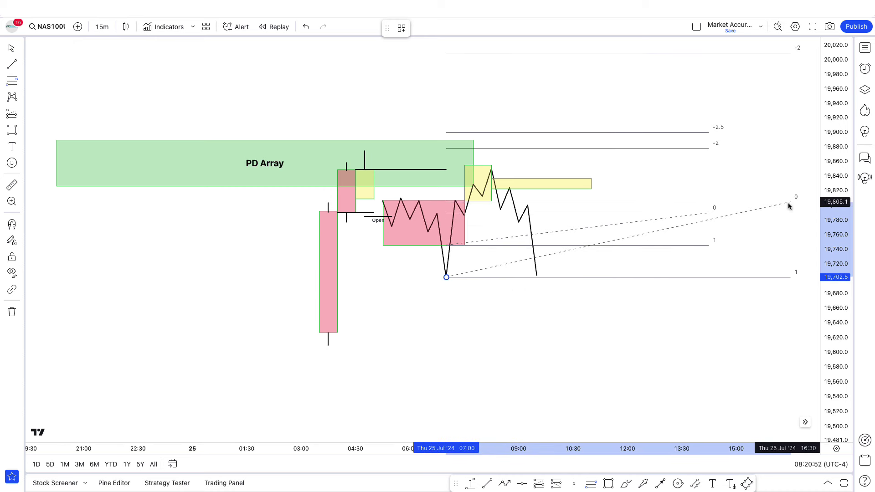
left_click(790, 202)
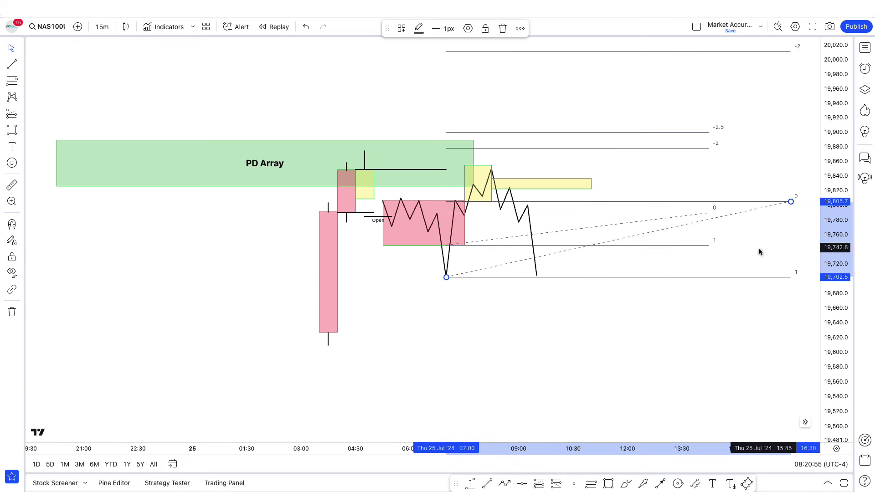
key("BackSpace")
left_click_drag(590, 353, 646, 380)
scroll(591, 362, "up", 3)
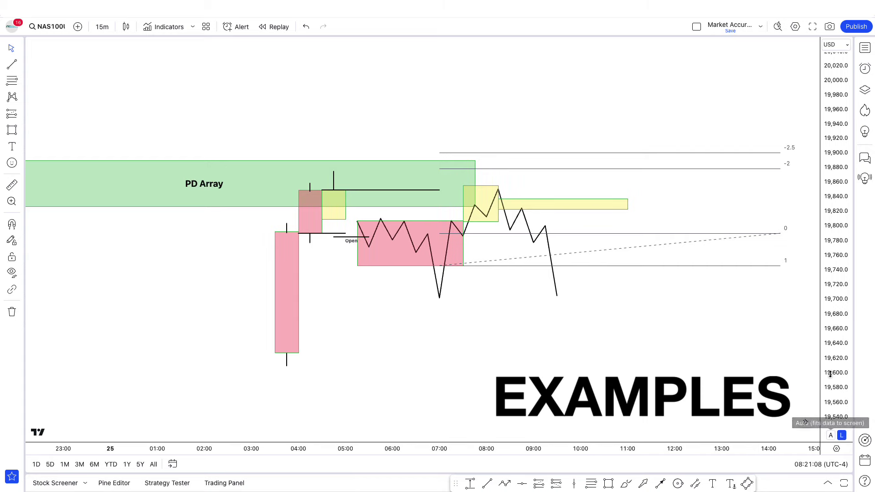
left_click_drag(849, 253, 836, 152)
left_click_drag(718, 344, 724, 328)
scroll(628, 364, "down", 3)
scroll(597, 402, "right", 3)
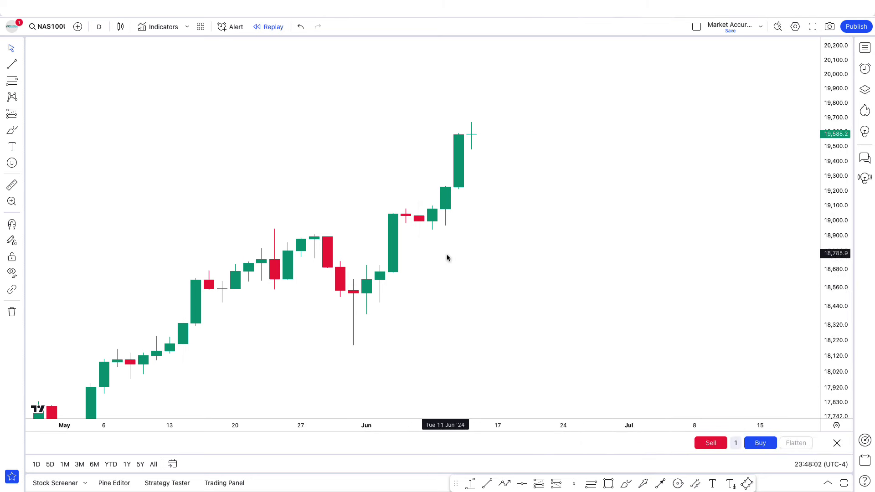
Step: Draw two horizontal trend lines to 25 June, one from the 13 June low at about 19,485 and one from the 11 June high
left_click_drag(848, 263, 848, 233)
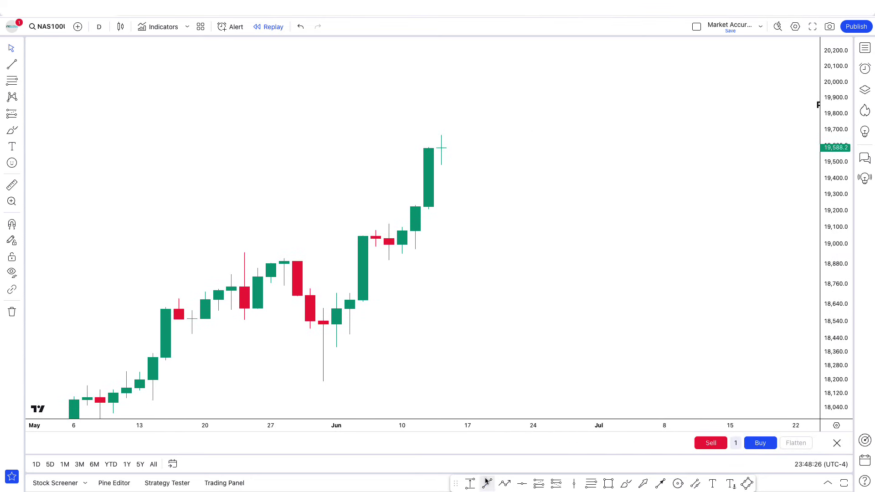
key("alt+t")
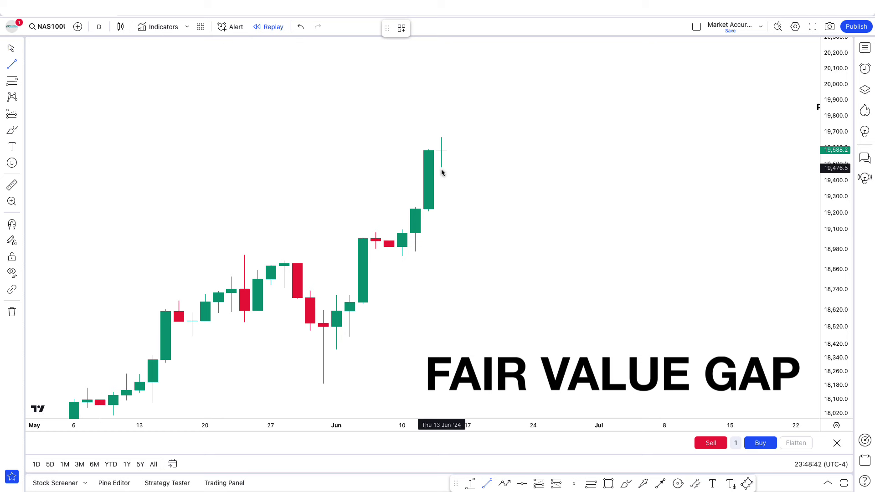
left_click(441, 167)
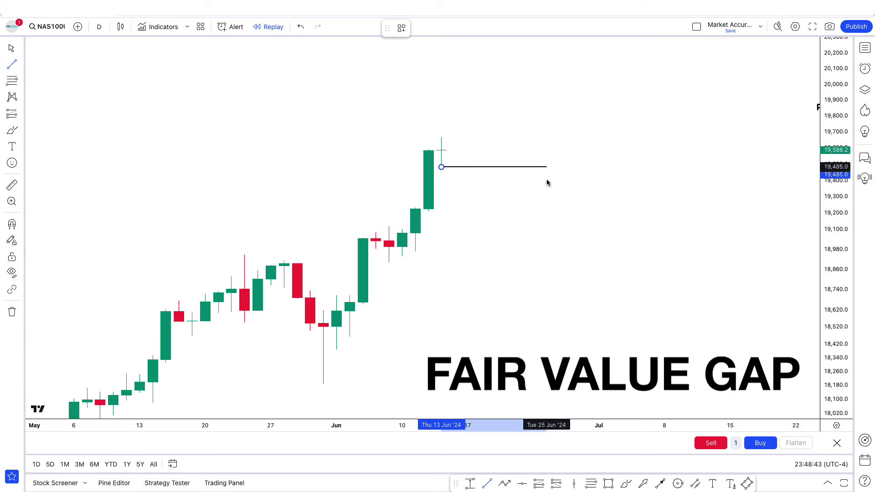
left_click(547, 169)
key("alt+t")
left_click(416, 208)
left_click(545, 208)
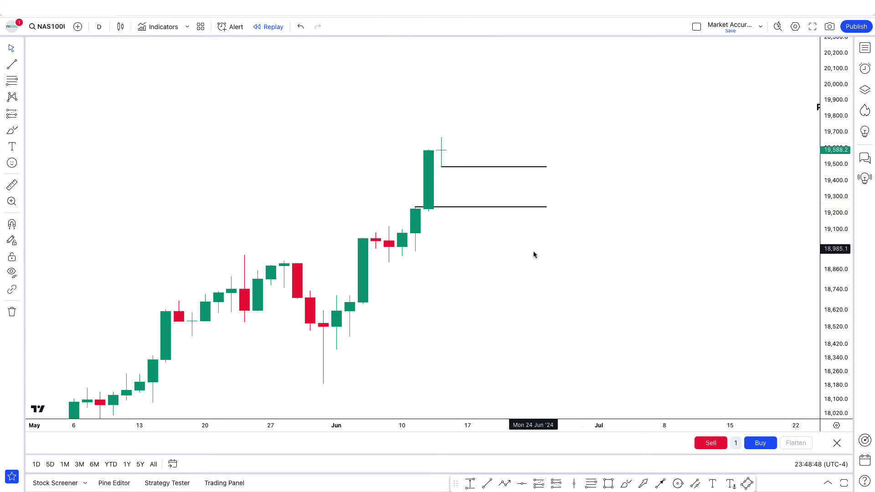
Step: Delete the two trend lines marking the fair value gap's upper and lower bounds
scroll(522, 288, "right", 5)
left_click(414, 209)
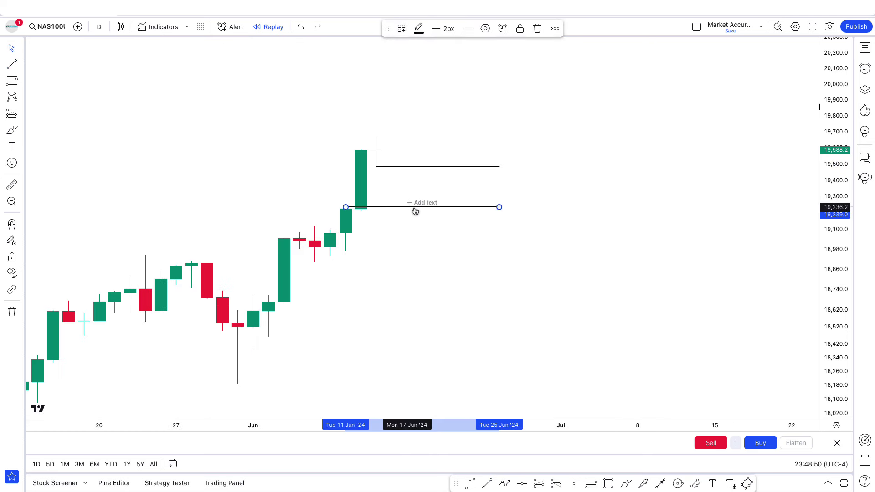
key("Delete")
left_click(420, 168)
key("Delete")
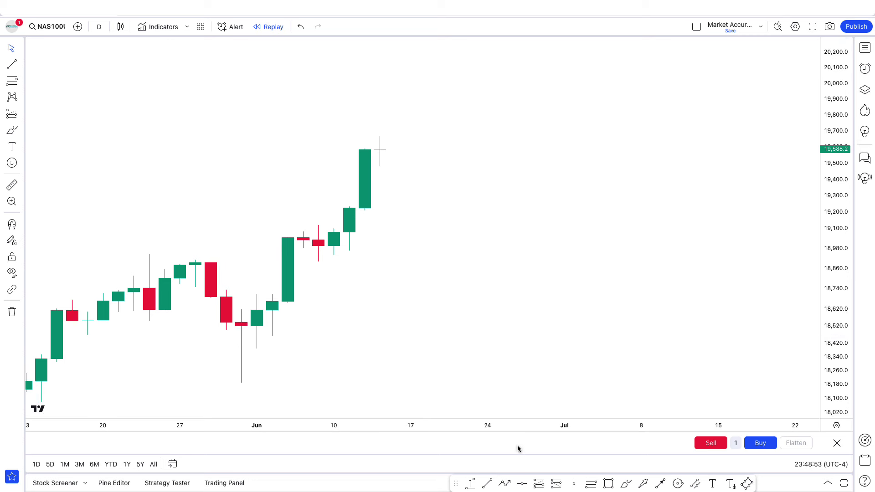
Step: Draw a fair value gap rectangle from the 11 June high at about 19,233 to 5 July at about 19,488
left_click(608, 484)
left_click(349, 207)
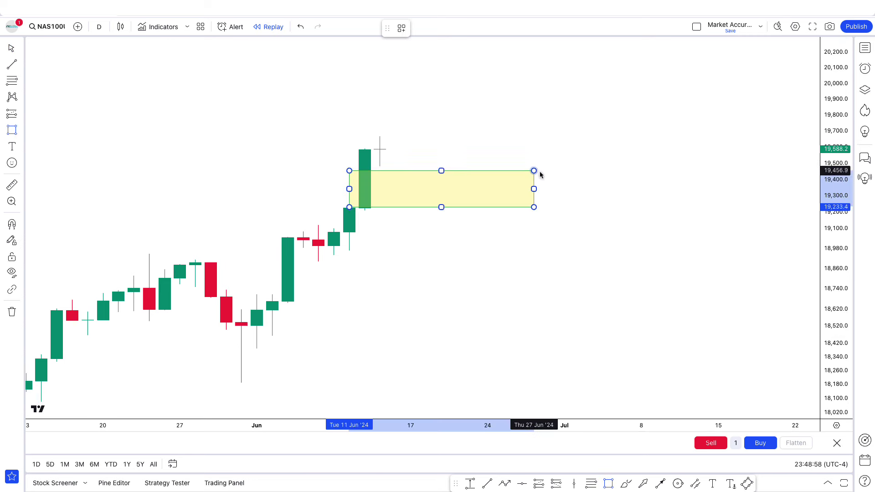
left_click(627, 165)
left_click_drag(463, 273, 455, 279)
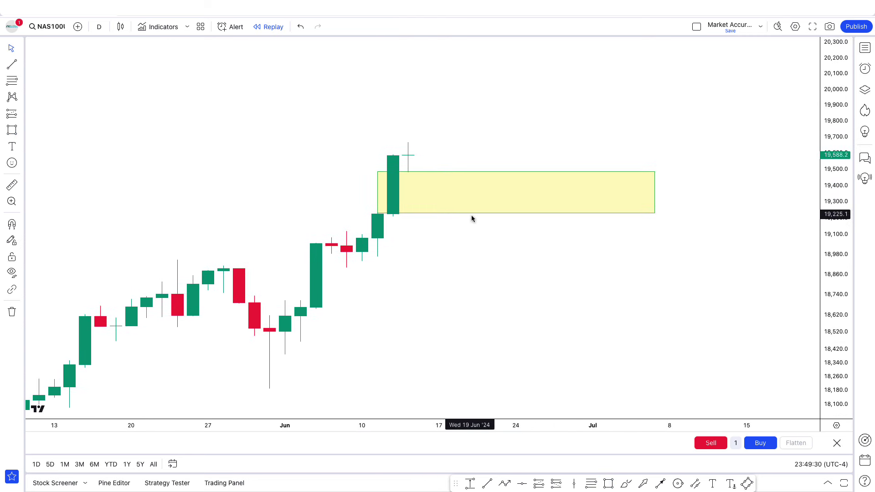
Step: Change the fair value gap rectangle's background colour to green
double_click(472, 213)
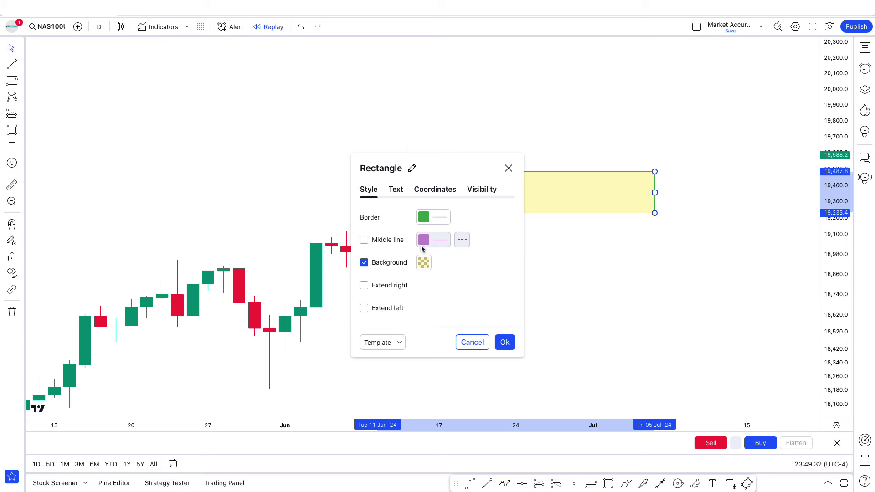
left_click(396, 190)
left_click(435, 189)
left_click(369, 189)
left_click(423, 262)
left_click(456, 292)
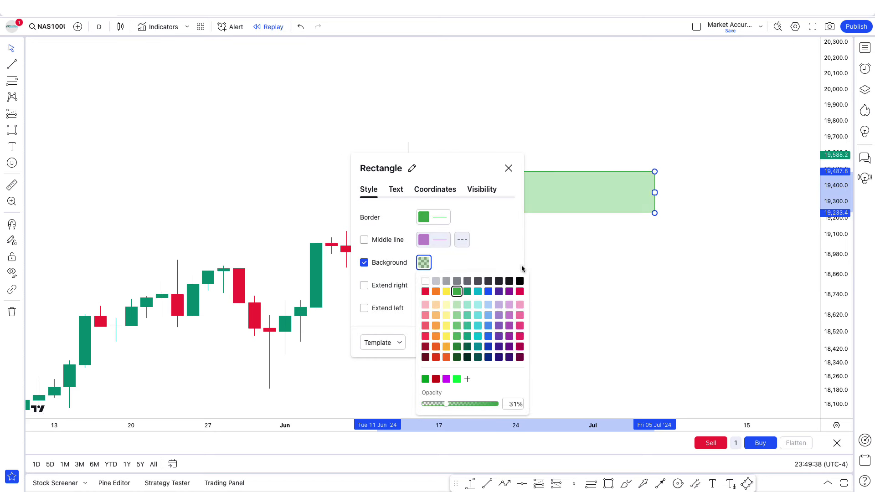
left_click(573, 307)
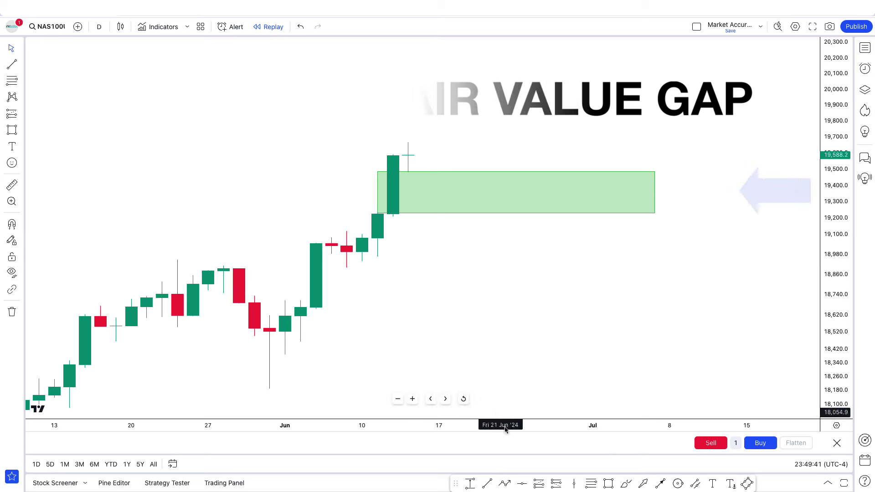
Step: Draw a horizontal line from the 13 June candle's close at about 19,588 to about 21 June
left_click_drag(408, 156, 501, 156)
left_click(566, 145)
scroll(428, 298, "right", 1)
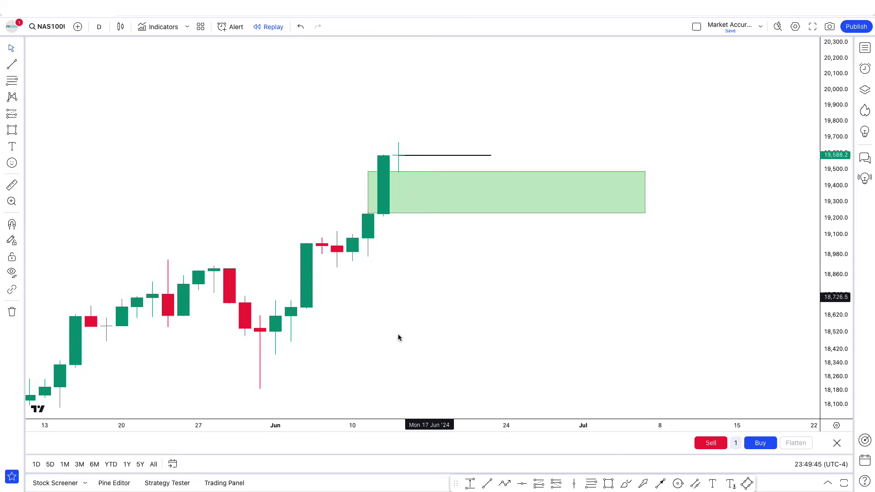
Step: Advance the replay by one daily candle and shift the horizontal line to start at the new candle's open
left_click(362, 444)
left_click_drag(499, 330, 540, 335)
scroll(491, 342, "up", 1)
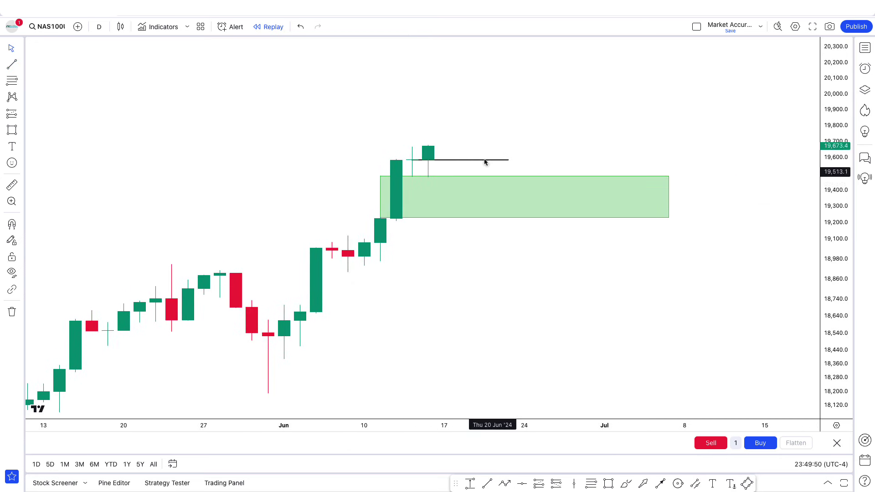
mouse_move(470, 163)
left_mouse_down()
mouse_move(501, 162)
mouse_move(481, 162)
left_mouse_up()
left_click(483, 119)
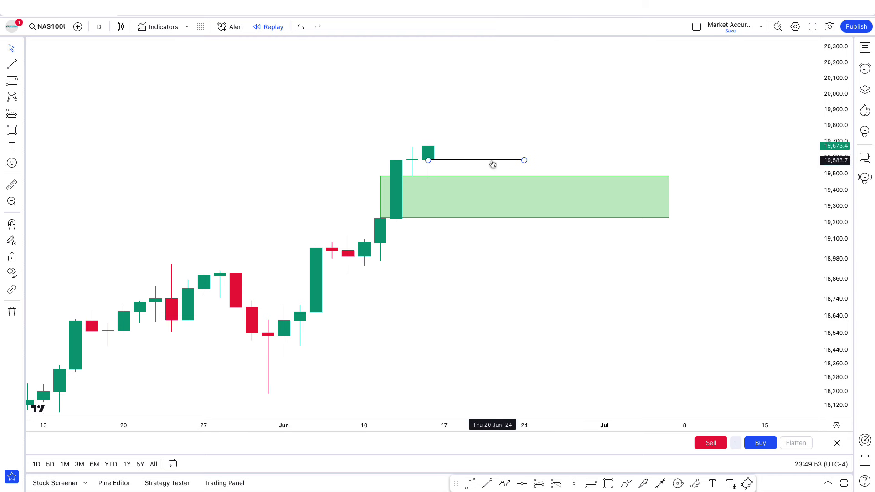
scroll(526, 136, "up", 1)
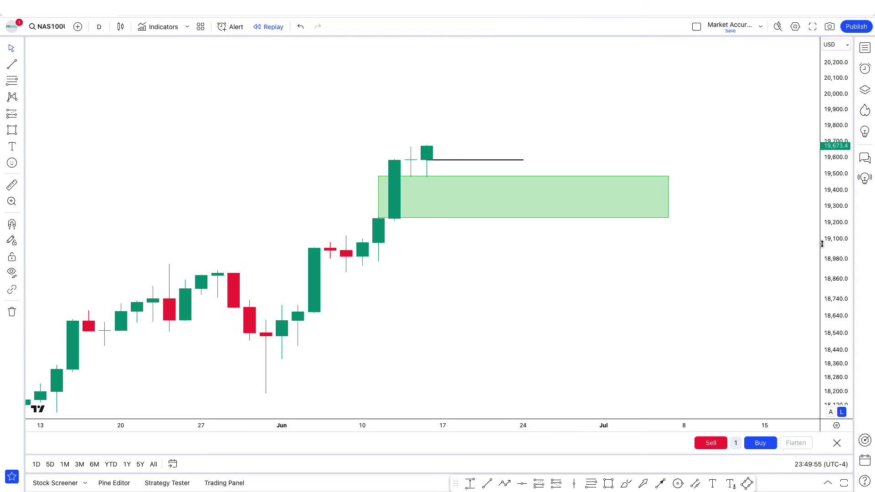
Step: Switch the NAS100 chart from the daily to the 15-minute timeframe, keeping the 14 June price action in view
left_click_drag(822, 244, 696, 262)
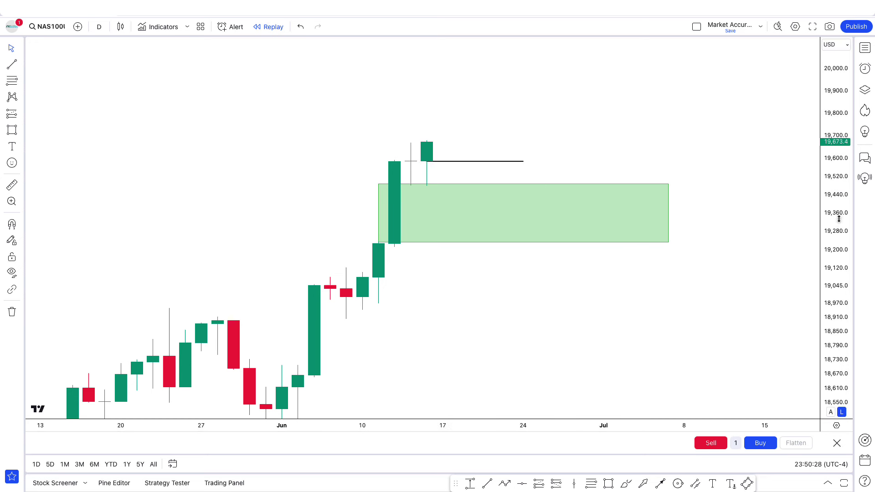
left_click_drag(839, 219, 810, 144)
left_click_drag(763, 162, 755, 226)
scroll(756, 226, "up", 2)
left_click_drag(623, 168, 682, 159)
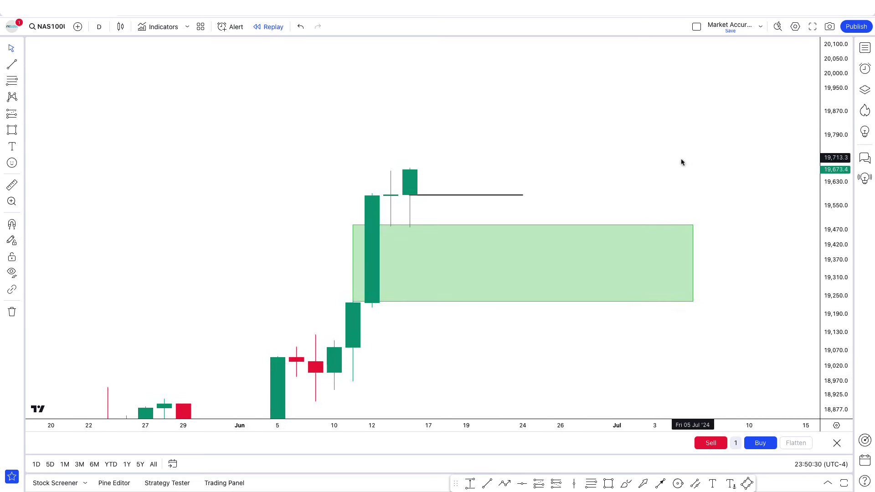
type("15")
key("Return")
scroll(685, 358, "down", 10)
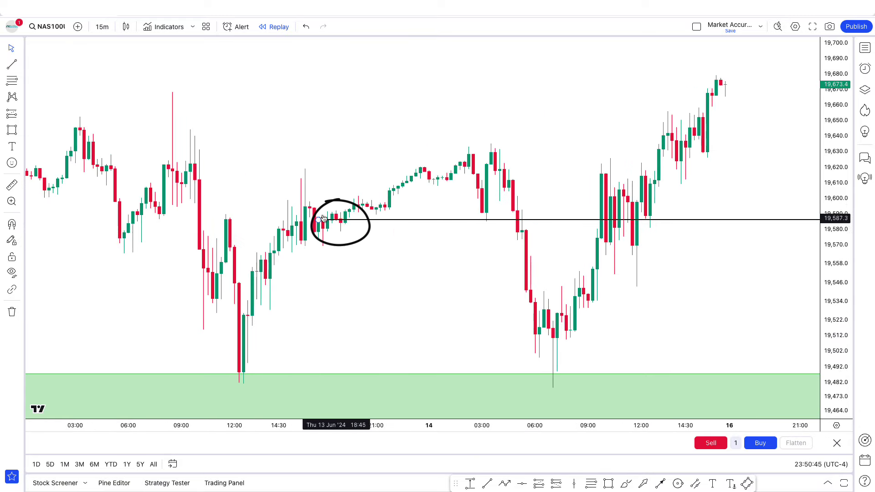
scroll(404, 231, "right", 2)
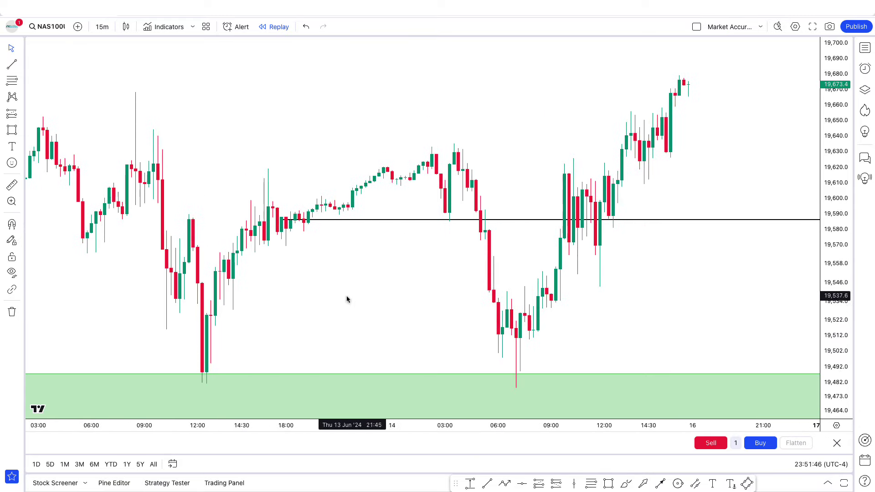
Step: Try marking the early 14 June swing low with a short horizontal line at about 19,608 ending at 02:45
scroll(439, 289, "right", 2)
left_click_drag(419, 204, 372, 205)
left_click(487, 483)
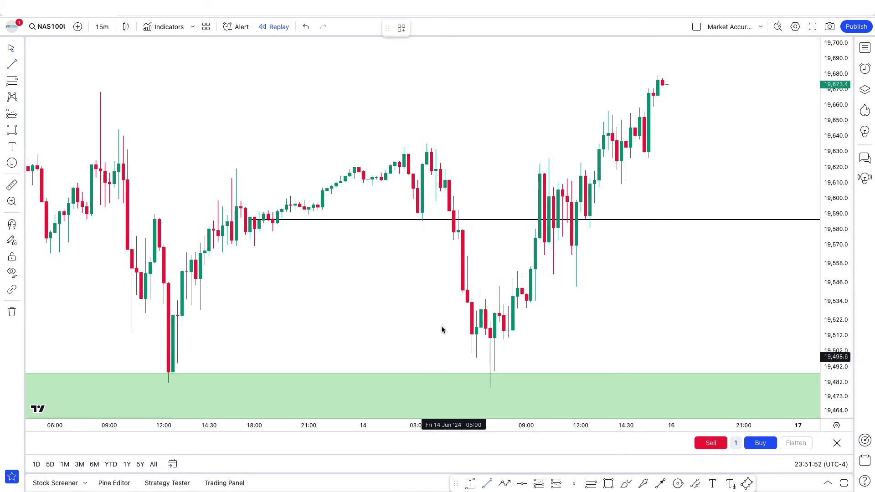
left_click(368, 186)
left_click(413, 187)
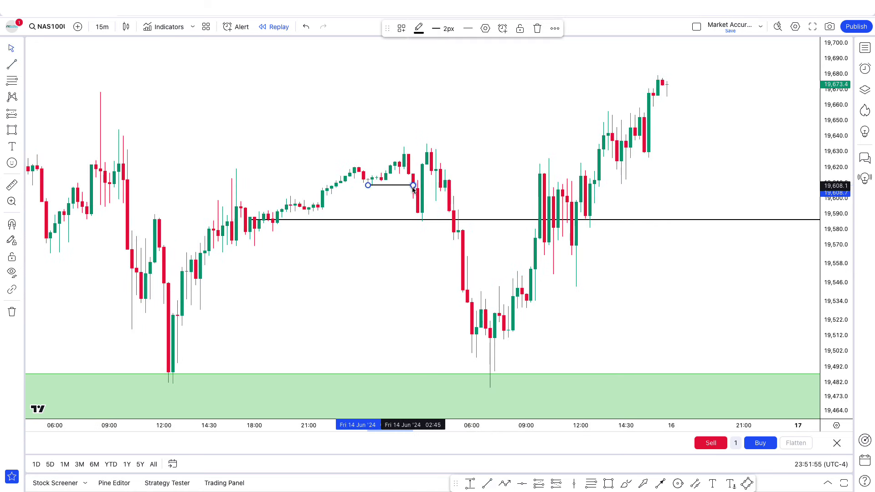
key("Delete")
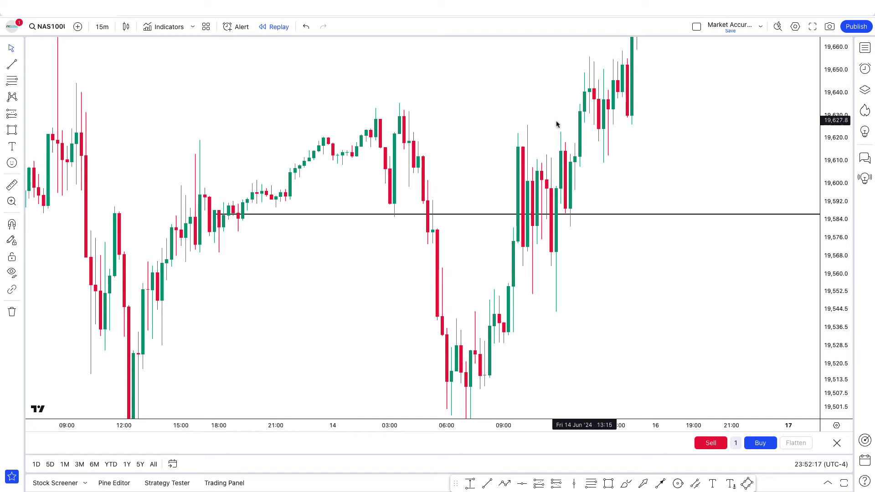
Step: Try marking the low beside the 02:15 swing high on 14 June with a short horizontal line at about 19,616
left_click_drag(508, 124, 543, 127)
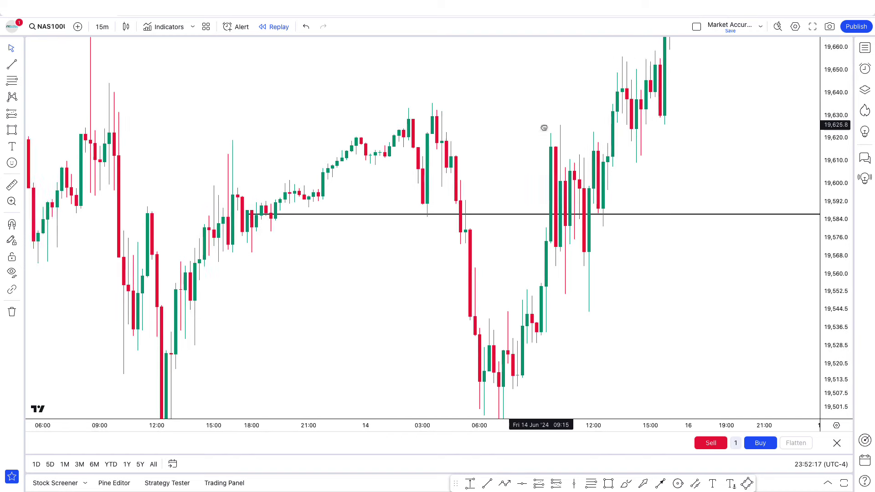
left_click(488, 484)
left_click(404, 147)
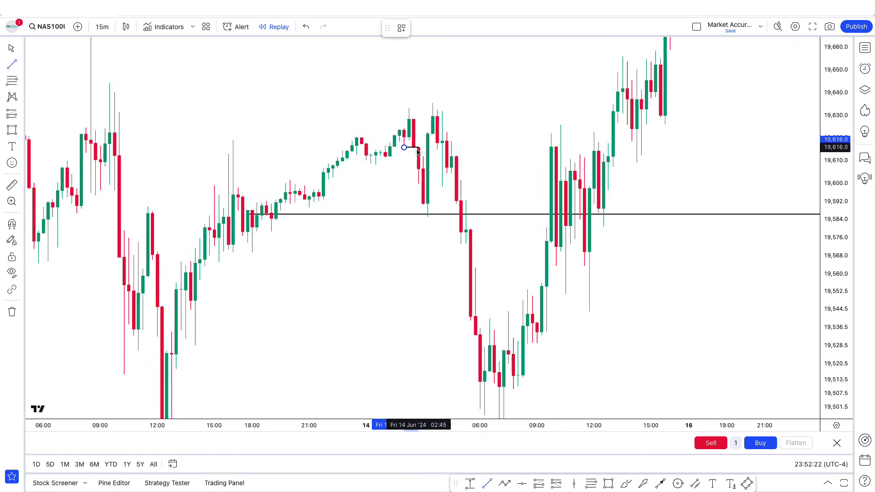
left_click(414, 147)
key("Delete")
Step: Try Fibonacci targets from the 14 June 02:15 high at about 19,632.9 to 19,616.0
left_click(12, 81)
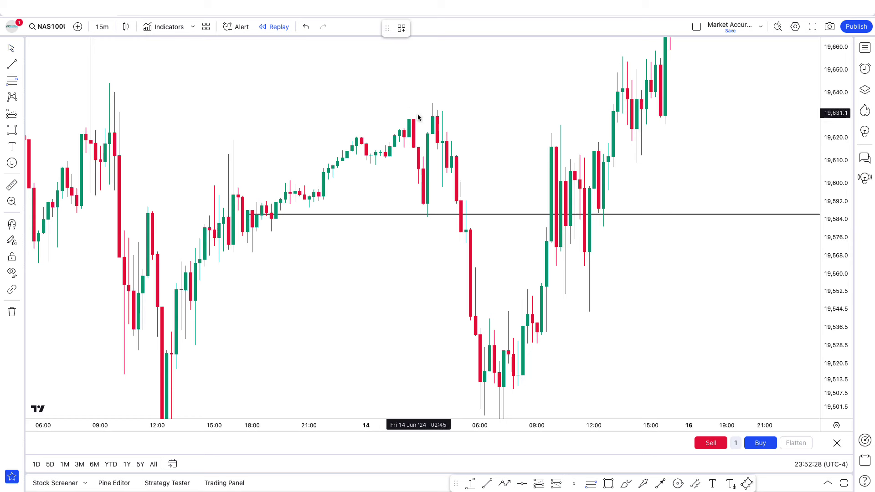
left_click(410, 109)
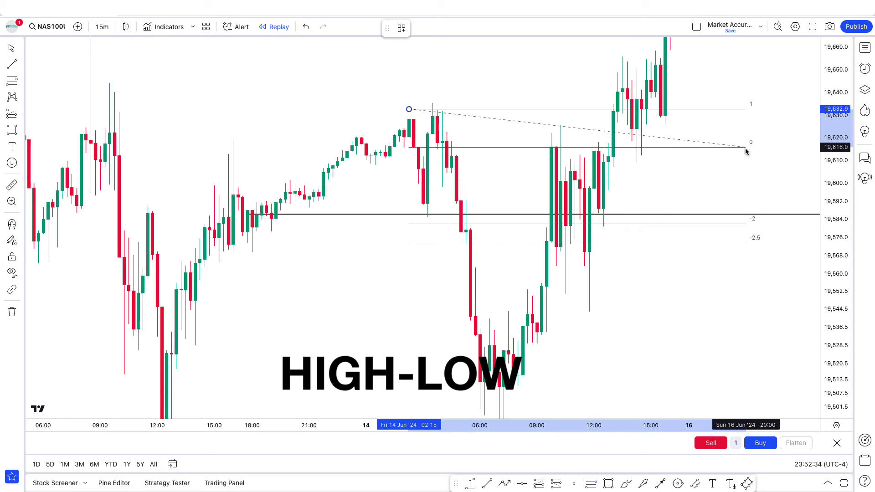
left_click(746, 148)
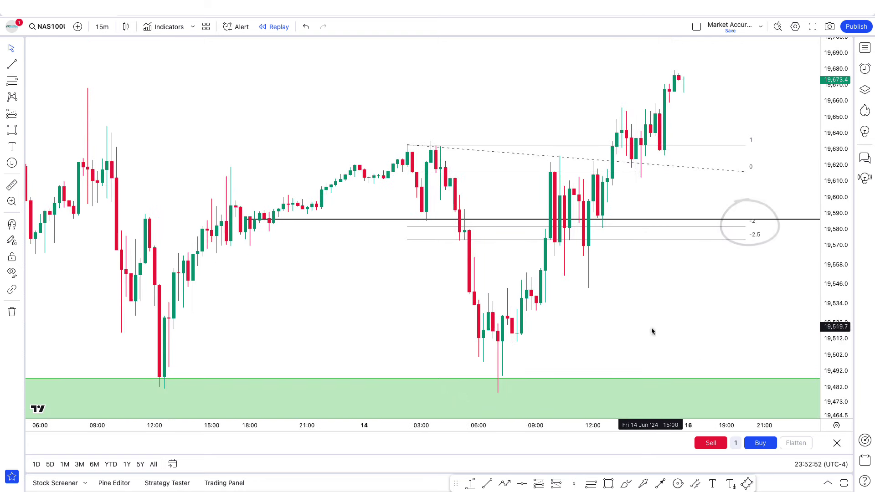
left_click(359, 223)
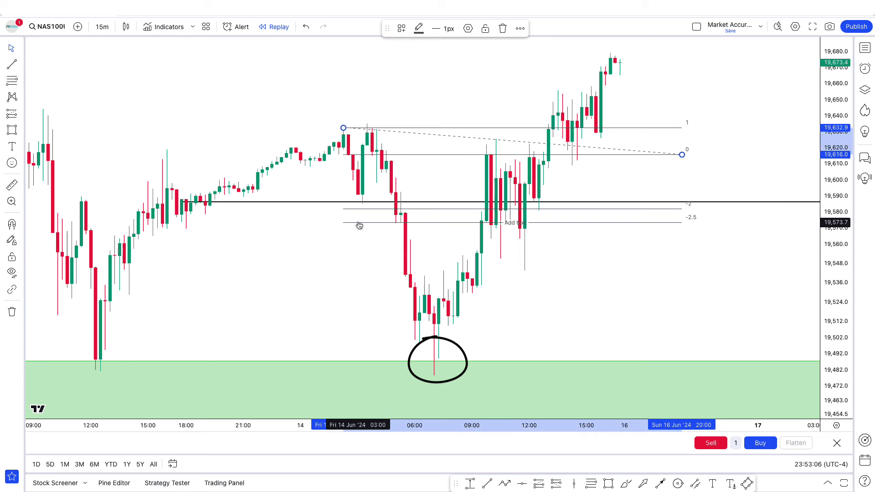
key("Delete")
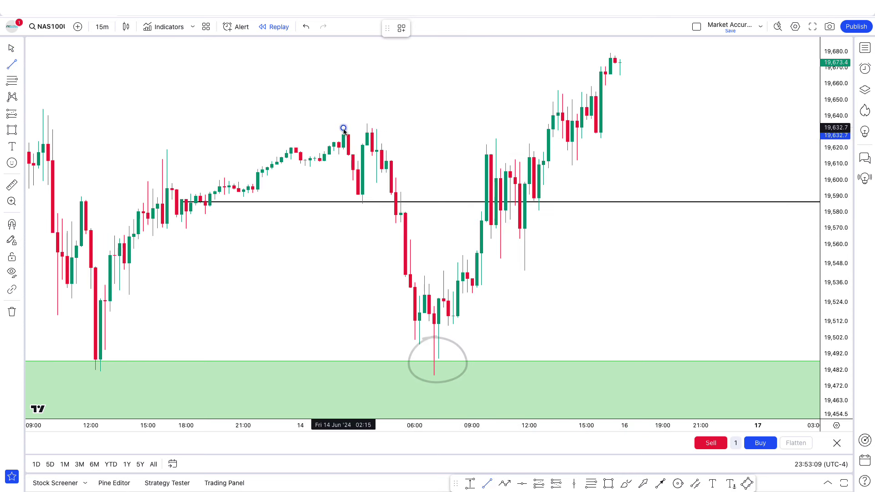
Step: Try a short horizontal line at about 19,632.7 from the 14 June 02:15 high to the following swing high
left_click_drag(344, 131, 367, 131)
key("Delete")
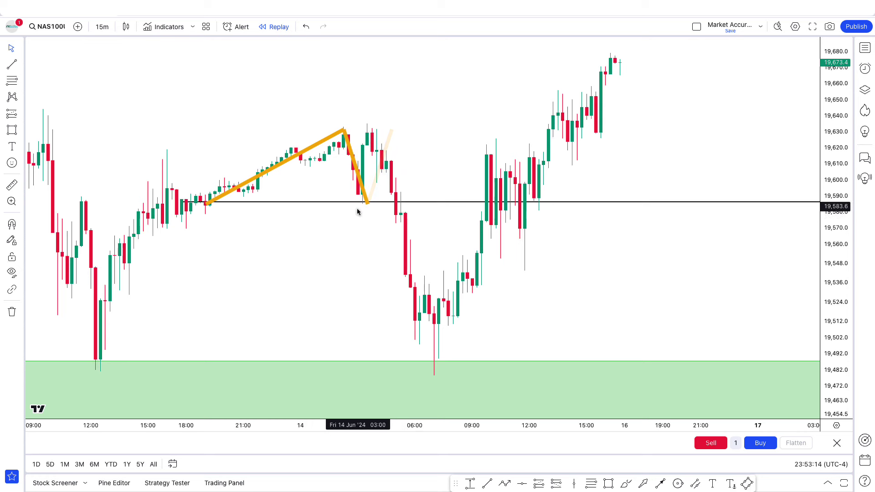
left_click_drag(367, 204, 392, 132)
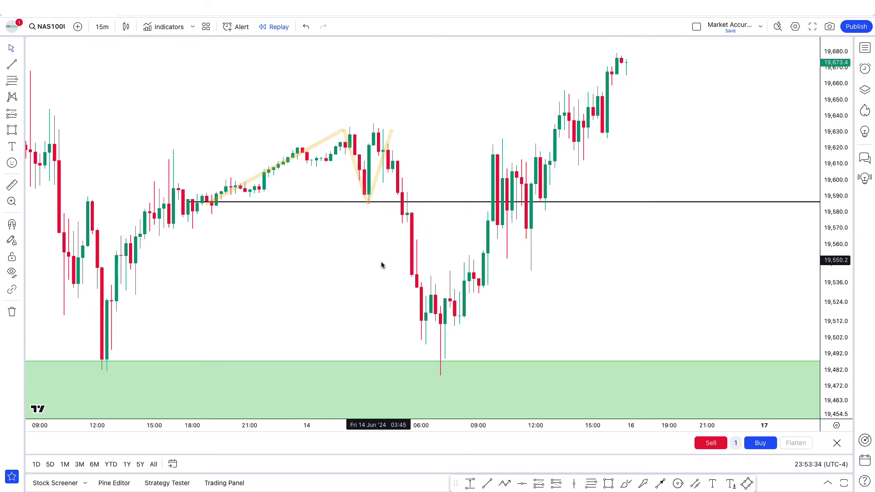
Step: Draw Fibonacci targets from the 14 June 03:30 high at about 19,635.3 to the horizontal line at about 19,586.7
left_click(12, 81)
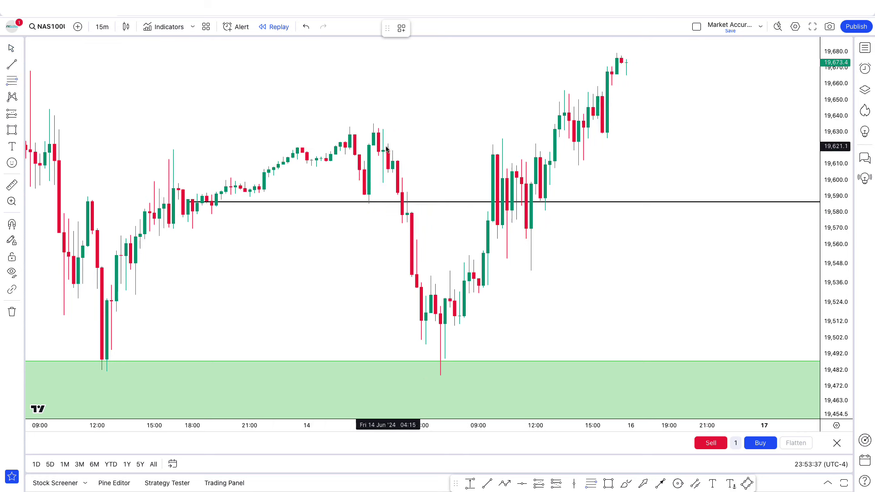
left_click(373, 124)
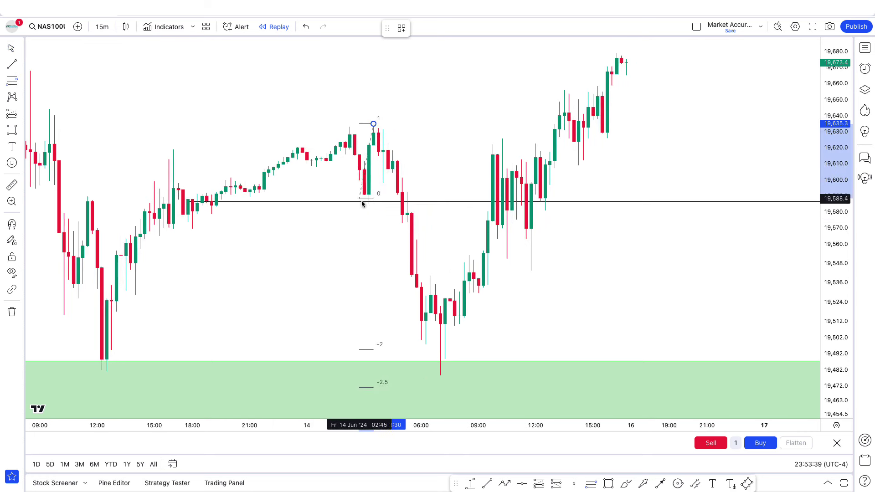
left_click(760, 201)
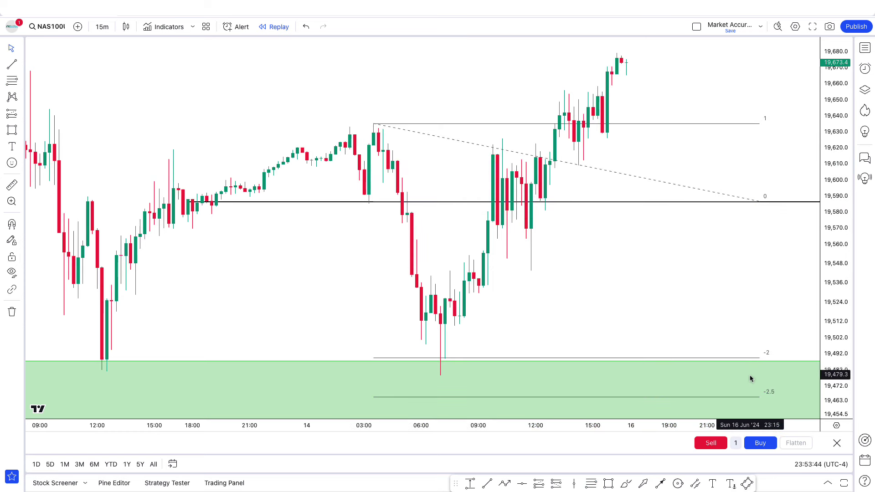
left_click(685, 328)
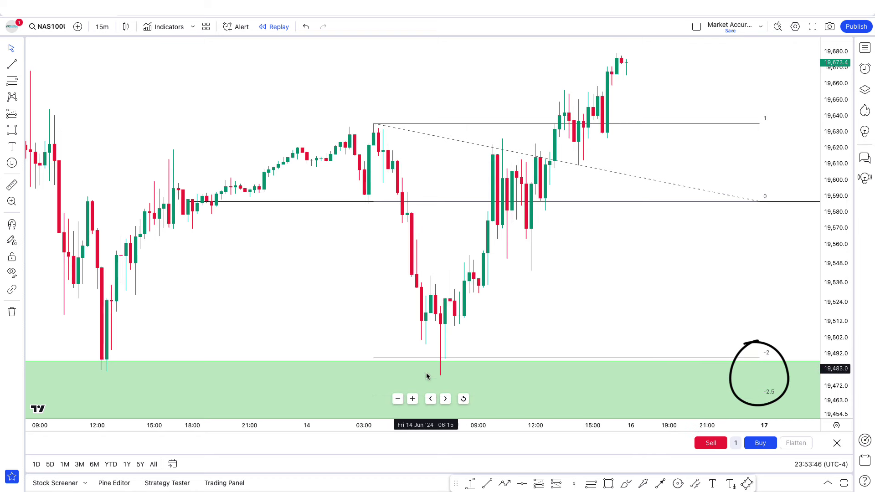
Step: Draw a horizontal line at about 19,540.6 from the 14 June 06:30 swing high to the 08:30 candle
left_click_drag(546, 326, 547, 315)
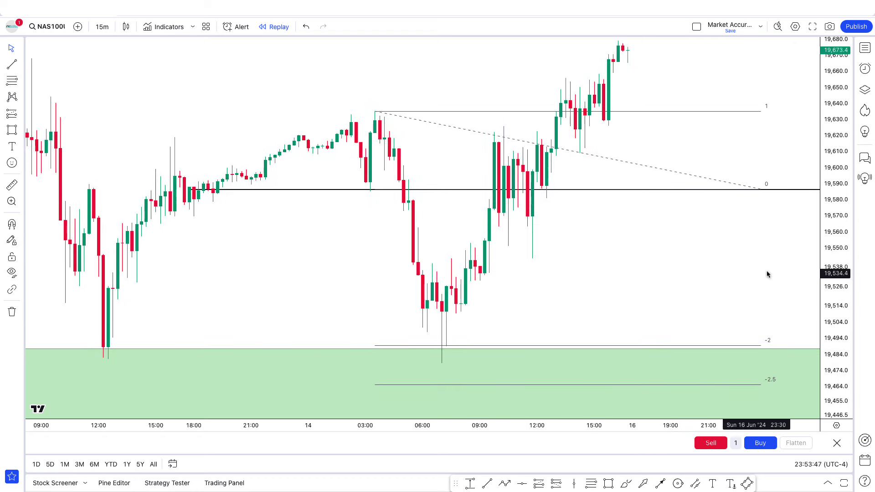
left_click_drag(837, 273, 836, 312)
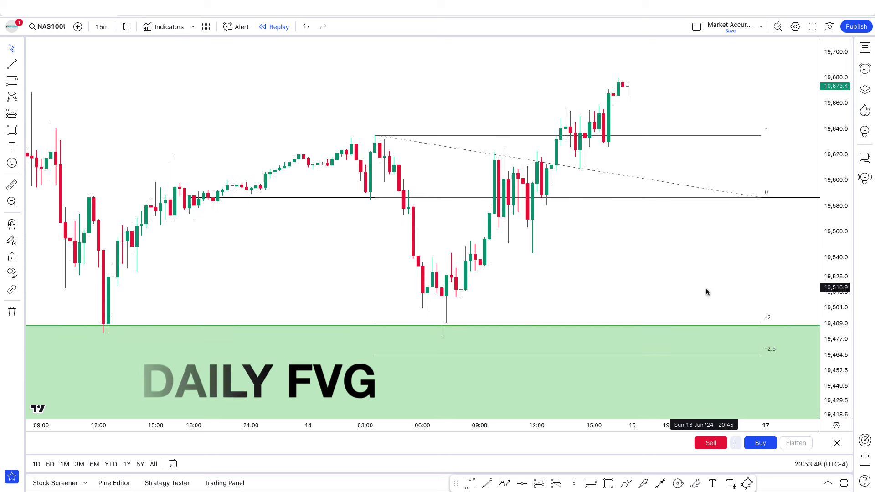
left_click_drag(703, 289, 673, 284)
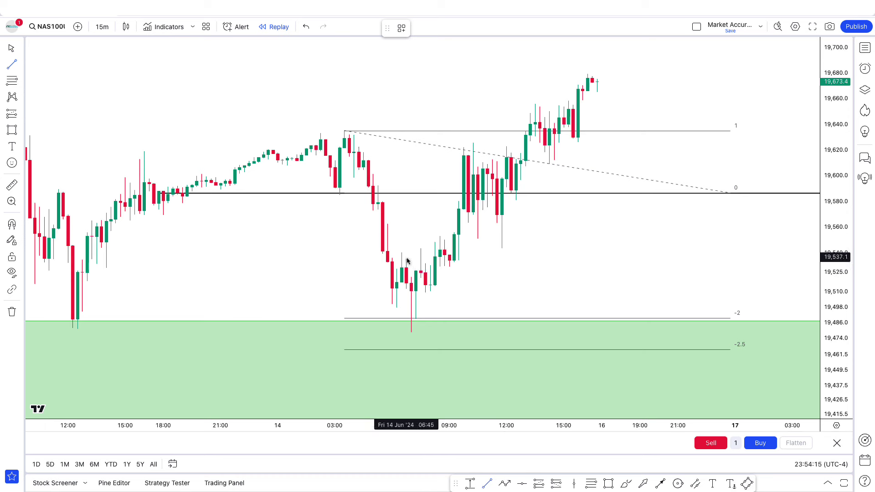
left_click(440, 254)
left_click(557, 313)
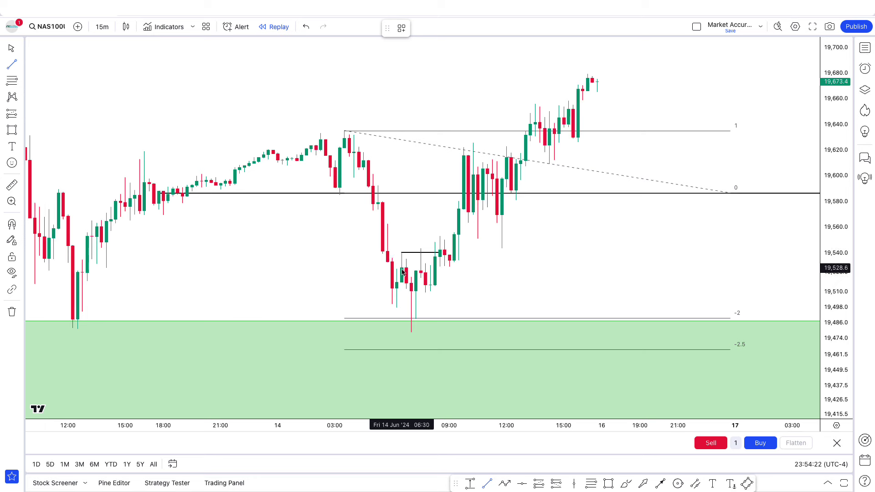
Step: Try a second horizontal line at about 19,528.6 starting from the 14 June 06:30 candle
left_click(492, 268)
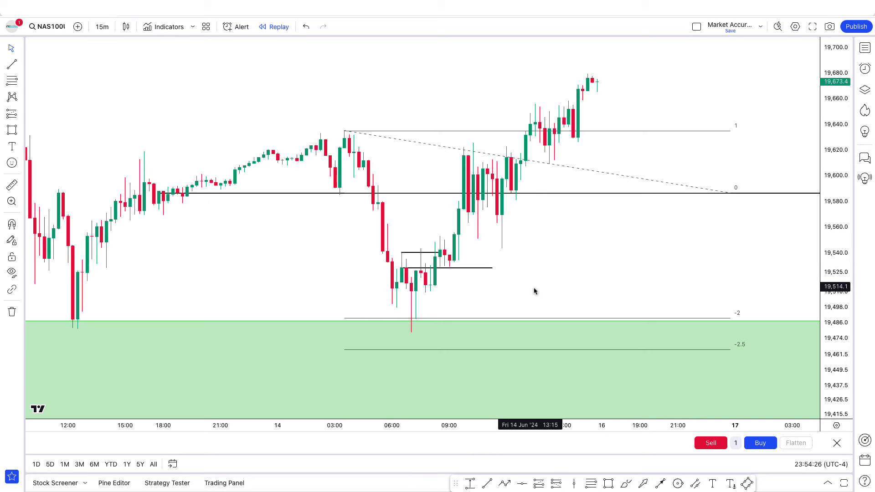
left_click(459, 268)
key("Delete")
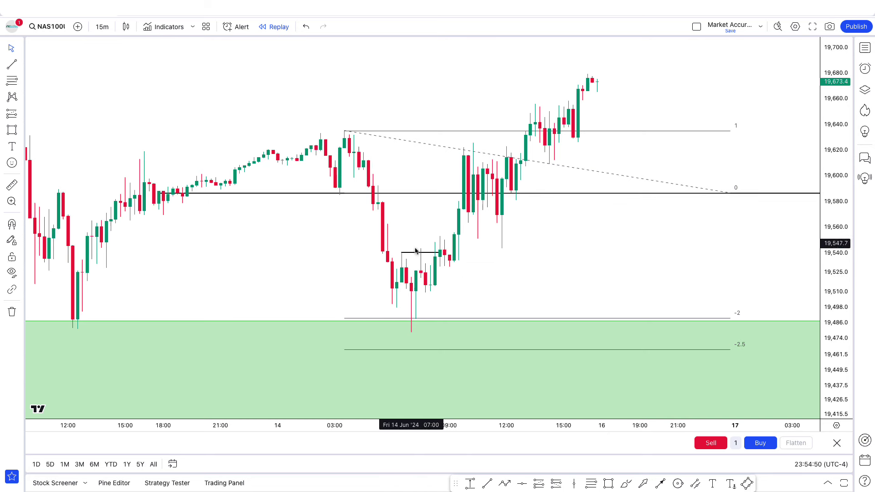
Step: Draw a horizontal line at about 19,552 from the 14 June 08:30 high to 12:15
left_click(487, 484)
left_click(440, 238)
left_click(512, 237)
scroll(510, 279, "up", 1)
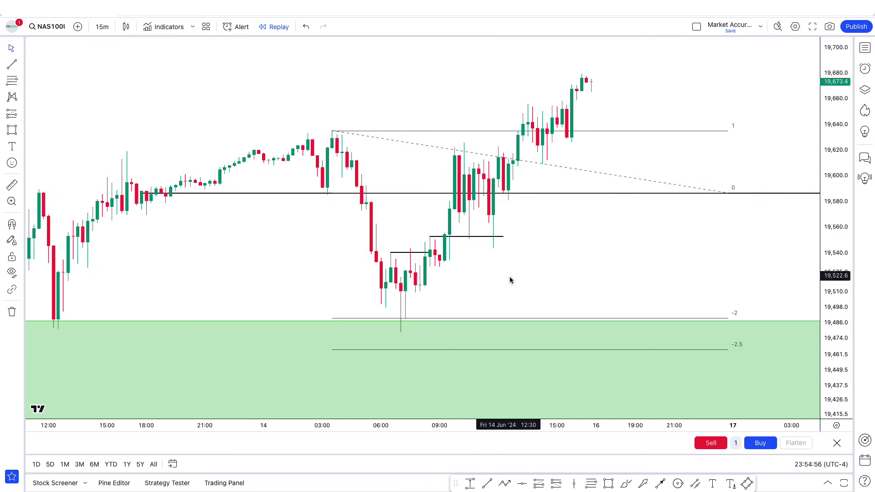
Step: Try another horizontal line at about 19,542 from 08:30 to 12:15 on 14 June
left_click(488, 485)
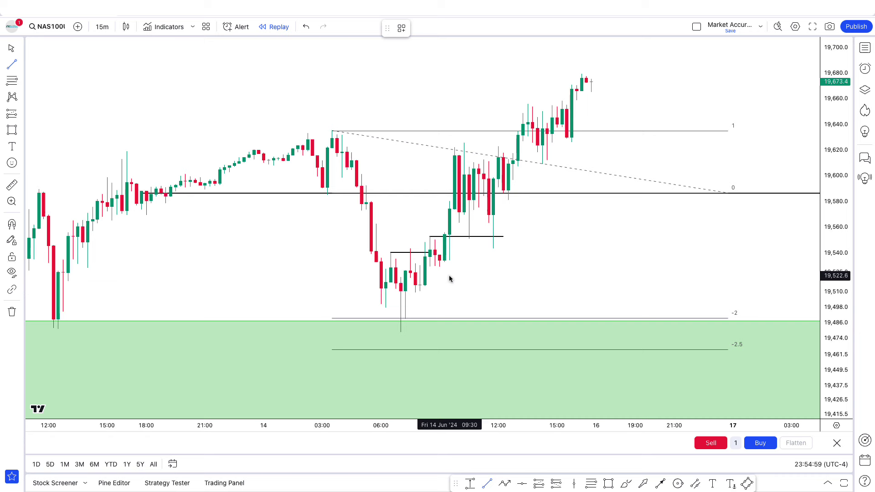
left_click(429, 252)
left_click(504, 252)
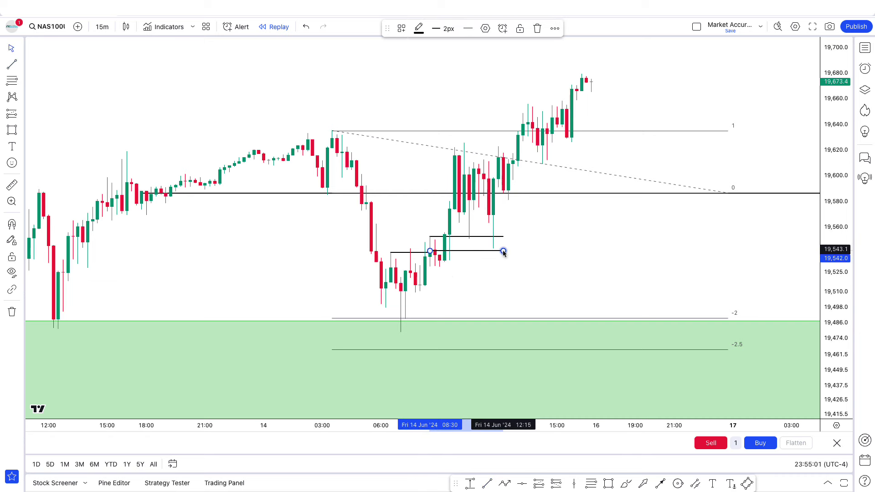
key("Delete")
Step: Examine the 14 June reversal from the daily fair value gap against the -2 and -2.5 Fibonacci targets and the marked highs
scroll(519, 271, "up", 1)
left_click_drag(827, 250, 826, 177)
left_click_drag(702, 250, 654, 303)
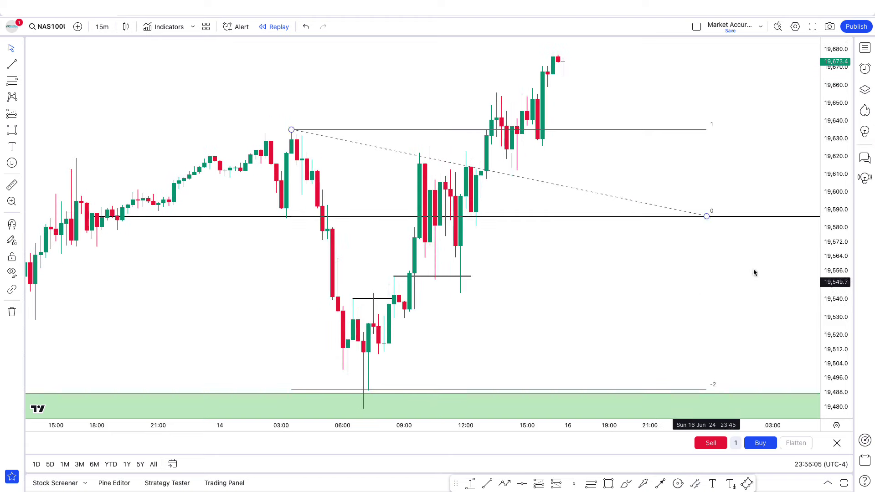
left_click_drag(836, 224, 836, 276)
left_click_drag(695, 294, 684, 290)
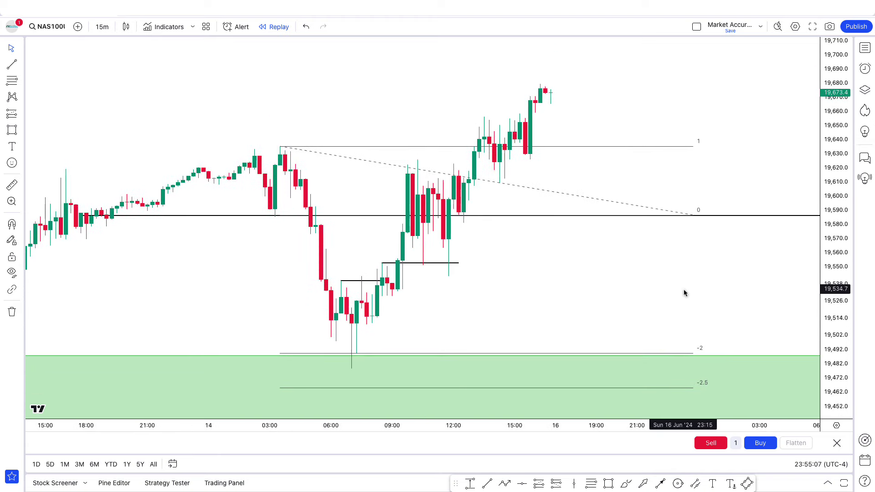
left_click_drag(827, 223, 826, 268)
left_click_drag(713, 278, 707, 255)
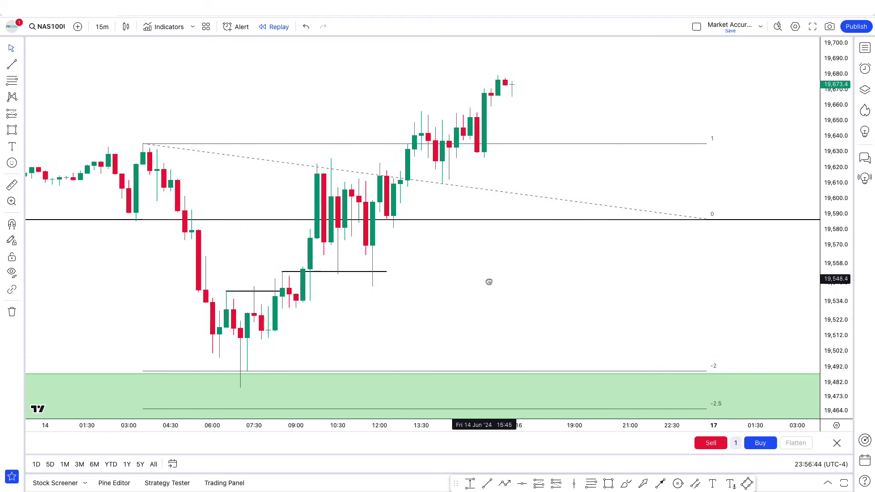
left_click_drag(836, 274, 836, 300)
left_click_drag(715, 301, 705, 261)
Step: Delete the Fibonacci drawing from the 14 June 03:30 high
left_click(134, 117)
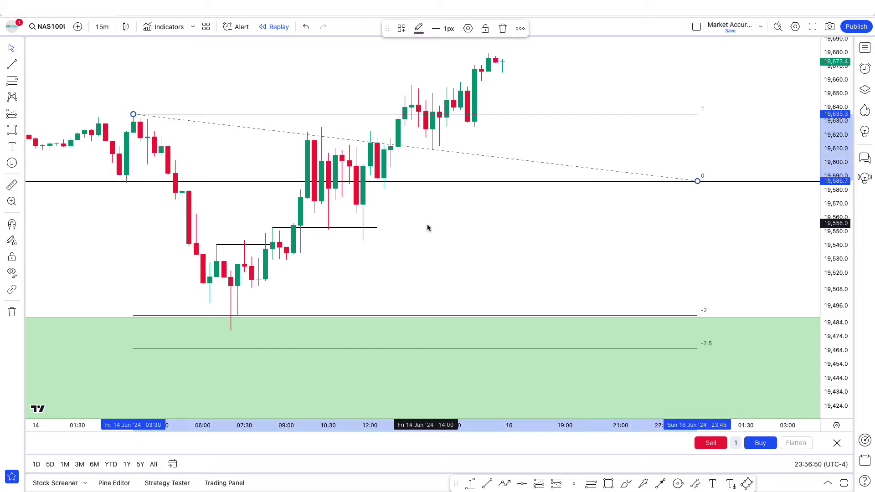
key("Delete")
scroll(463, 248, "down", 3)
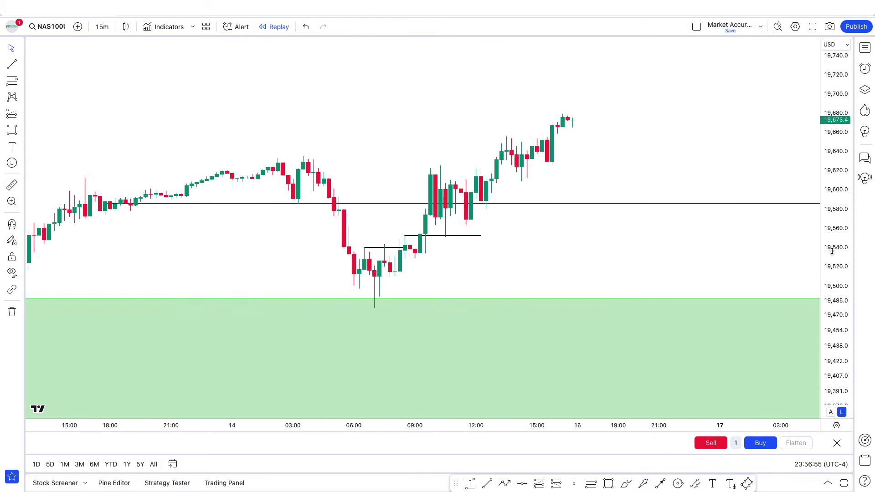
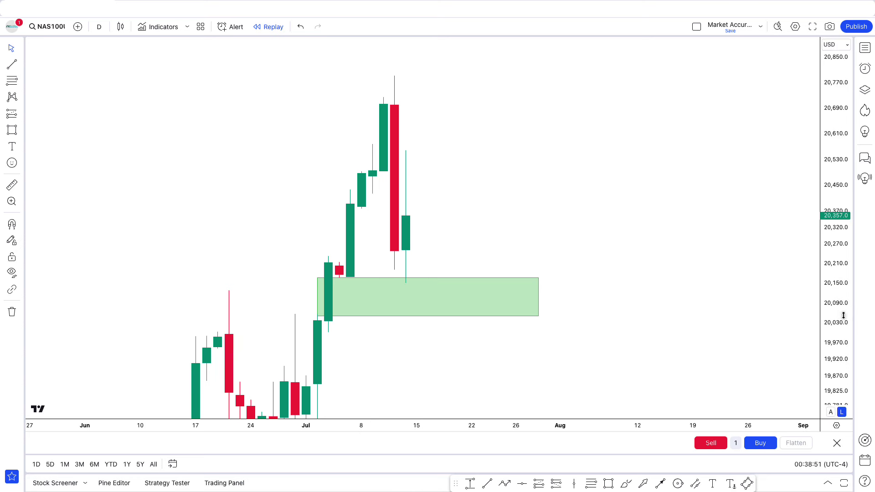
Step: Draw a horizontal trend line at about 20,252 from the 12 July daily open to the end date of the green gap box
left_click_drag(840, 313, 842, 299)
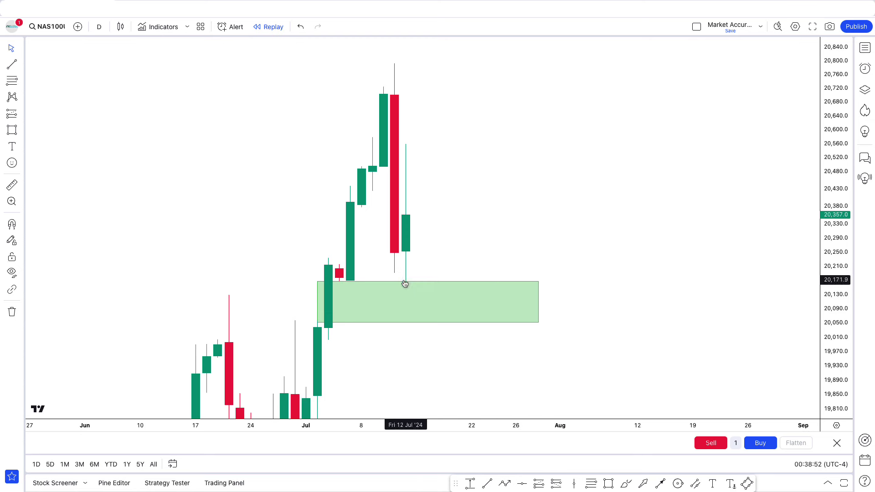
left_click_drag(609, 315, 645, 305)
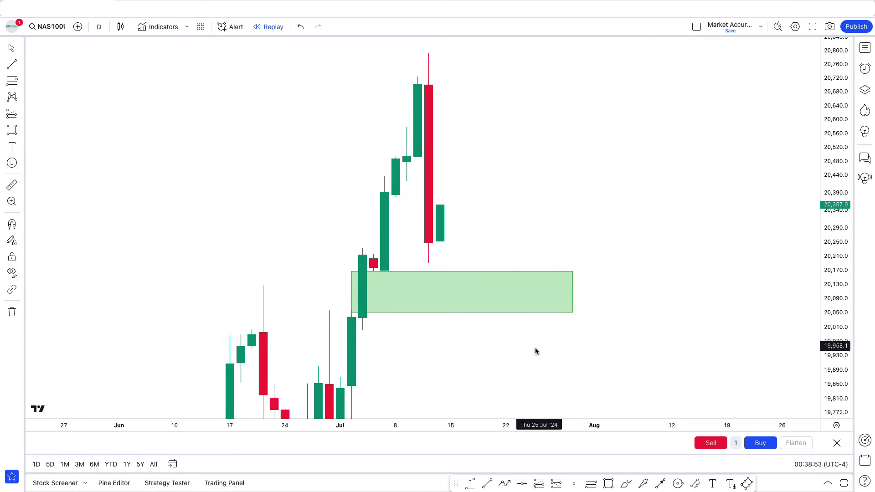
left_click_drag(531, 353, 501, 366)
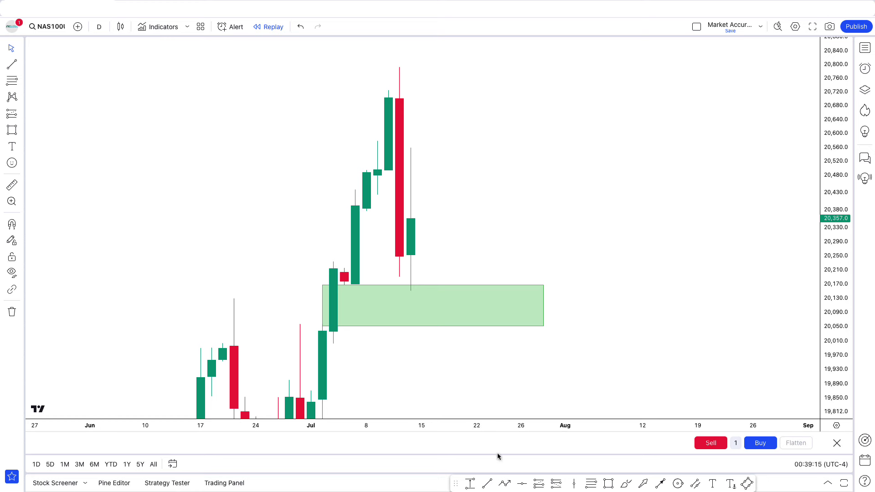
left_click(410, 255)
left_click(544, 255)
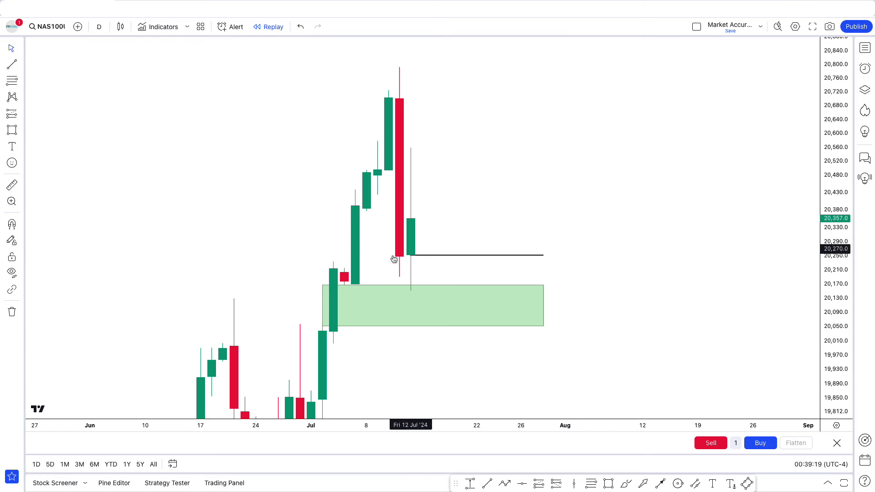
Step: Switch the NAS100 chart from the daily to the 15-minute interval
left_click_drag(148, 203, 121, 202)
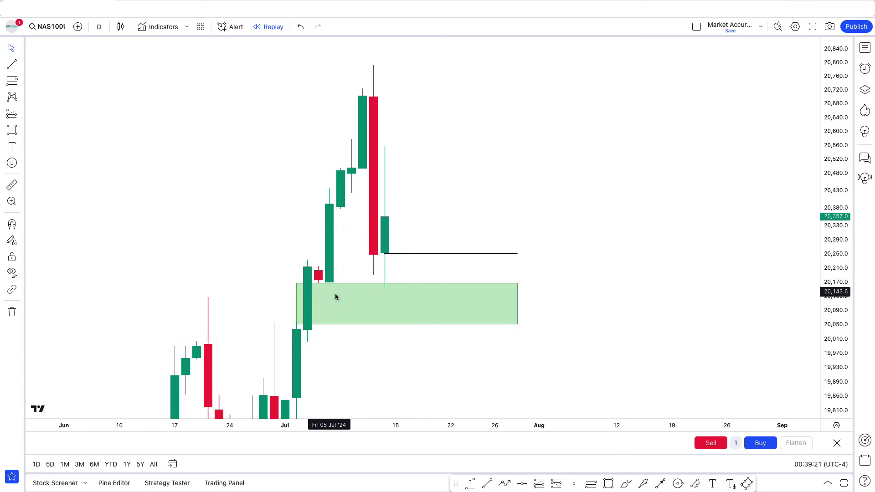
left_click(99, 26)
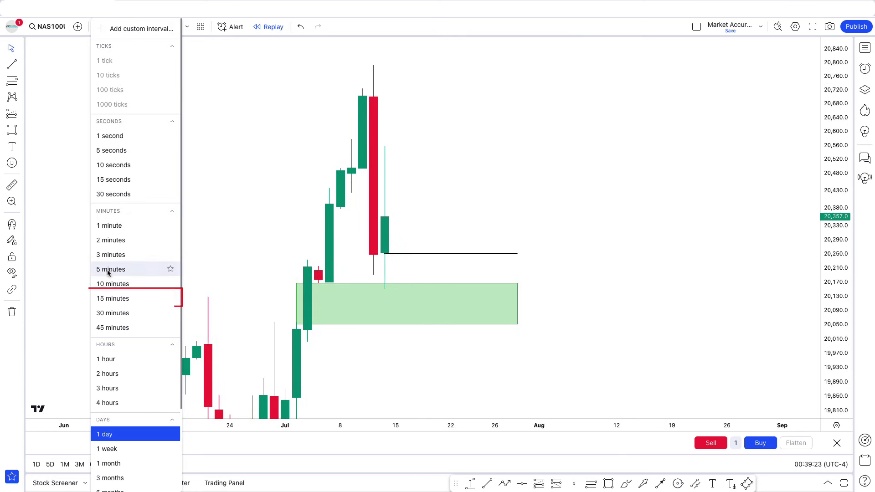
left_click(113, 298)
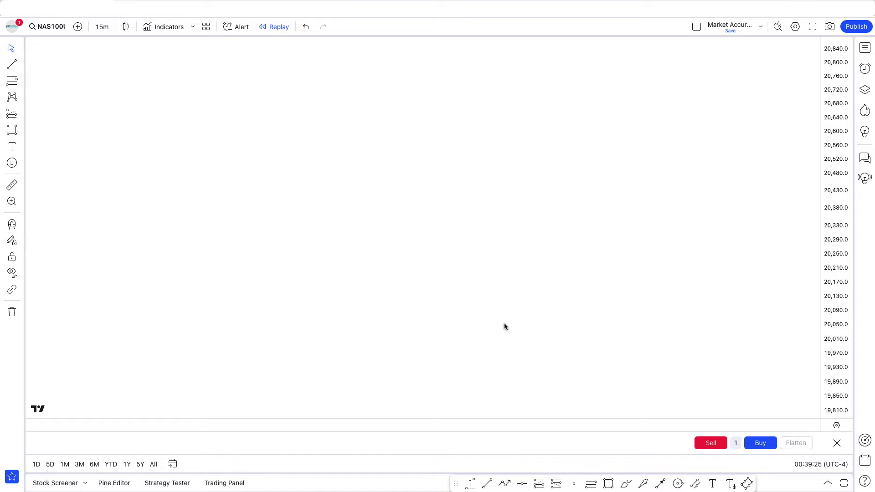
scroll(691, 300, "down", 8)
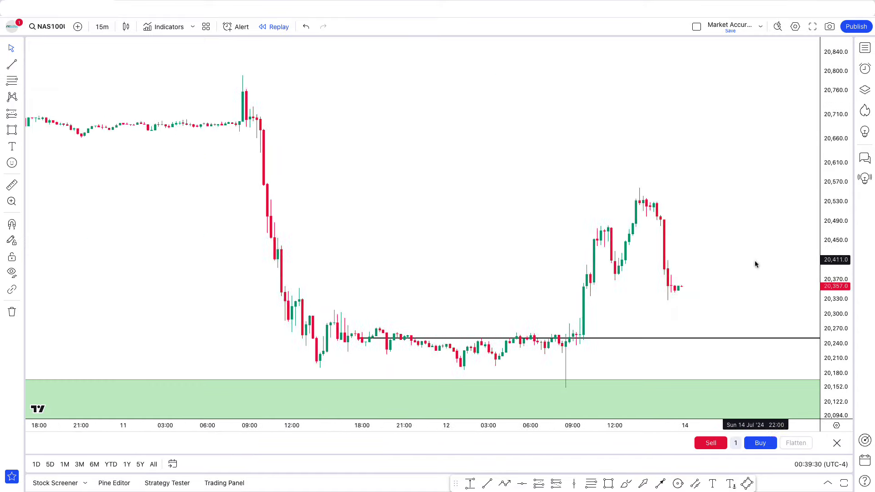
Step: Draw a short horizontal line at about 20,234 from the 11 July 18:15 low to 19:45
left_click_drag(820, 327, 819, 150)
scroll(741, 333, "up", 2)
left_click_drag(766, 342, 819, 342)
left_click_drag(821, 333, 820, 184)
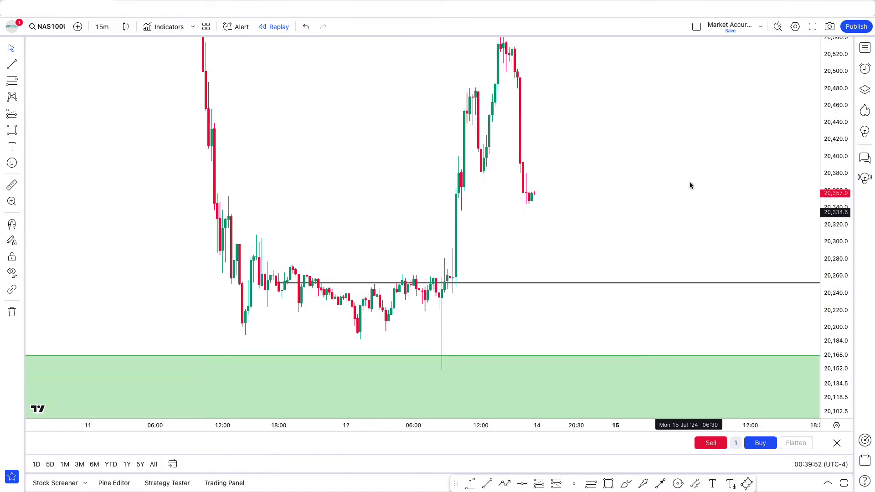
left_click_drag(690, 211, 708, 140)
scroll(690, 192, "up", 3)
left_click_drag(181, 265, 271, 266)
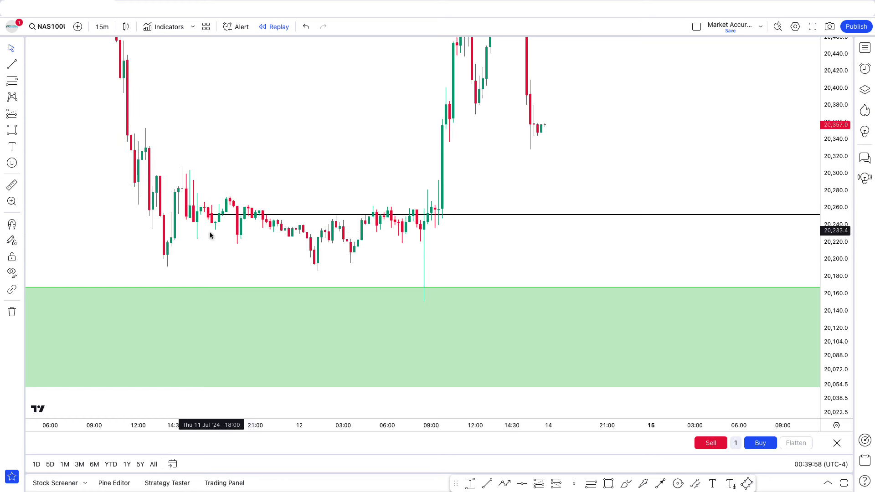
key("alt+t")
left_click(236, 231)
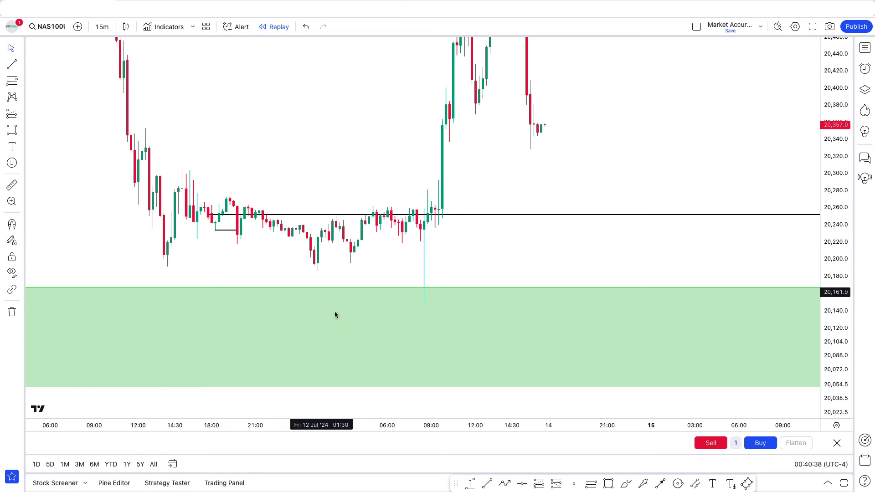
Step: Draw a Fibonacci retracement from the 11 July 19:15 high at about 20,273 to about 20,234, extended to 15 July 02:30
left_click_drag(272, 203, 317, 202)
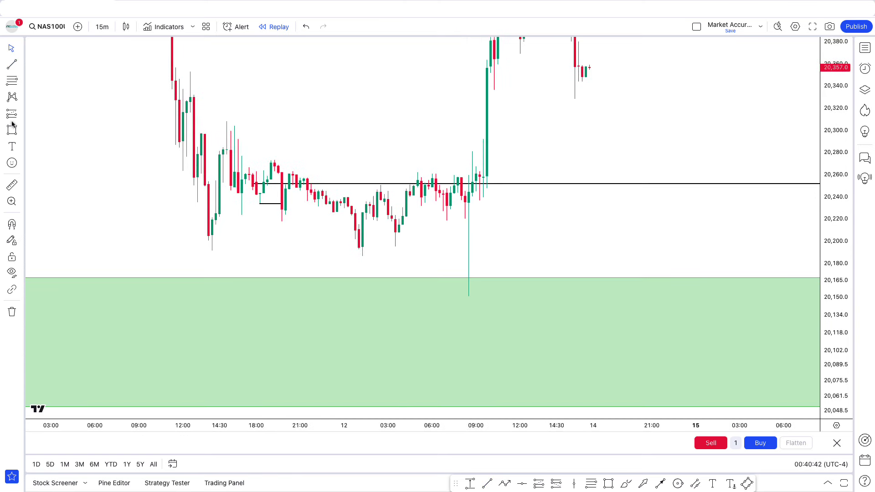
key("alt+f")
left_click(275, 161)
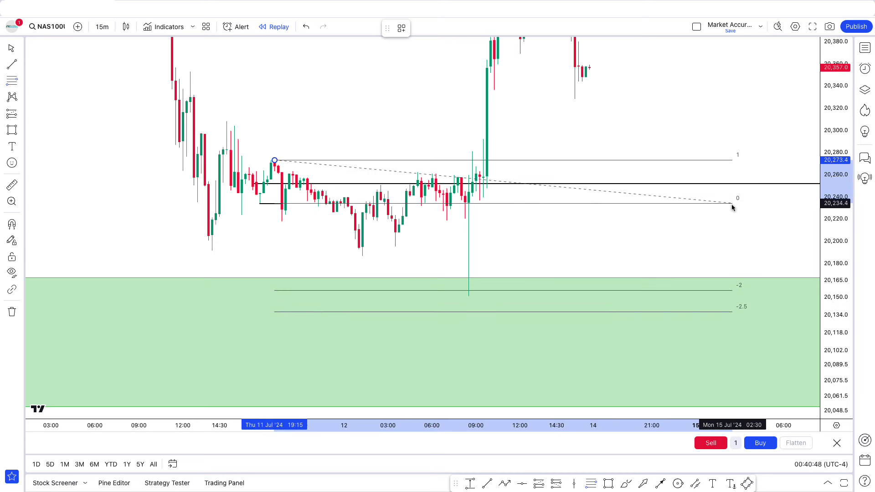
left_click(729, 234)
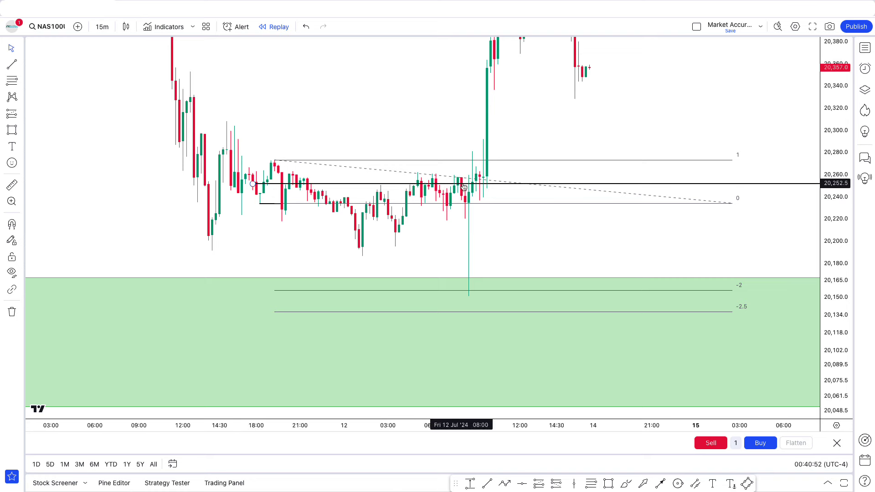
Step: Draw a short horizontal line at about 20,259 from the 12 July 07:30 high to 09:00
scroll(547, 246, "up", 2)
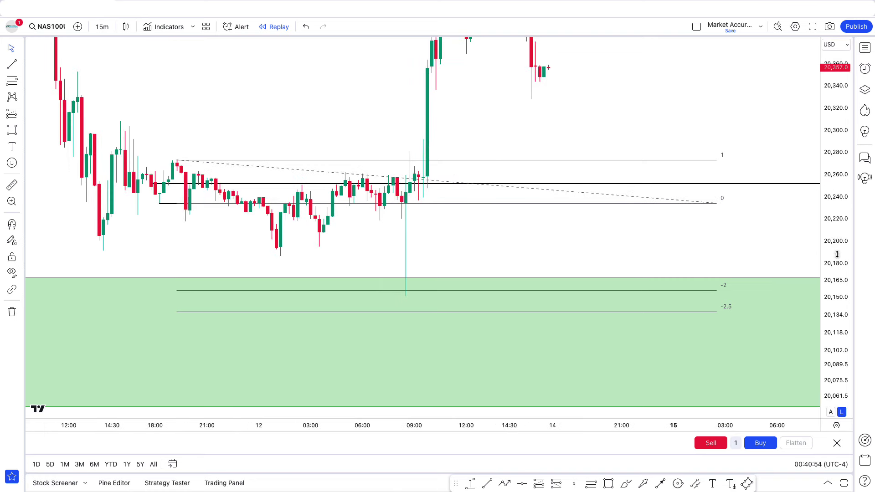
left_click_drag(838, 254, 838, 170)
left_click_drag(563, 225, 610, 256)
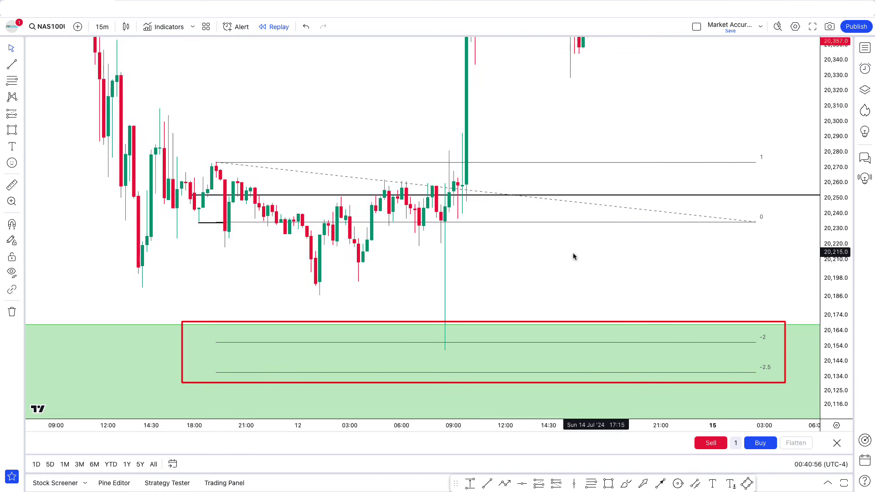
left_click_drag(482, 254, 503, 258)
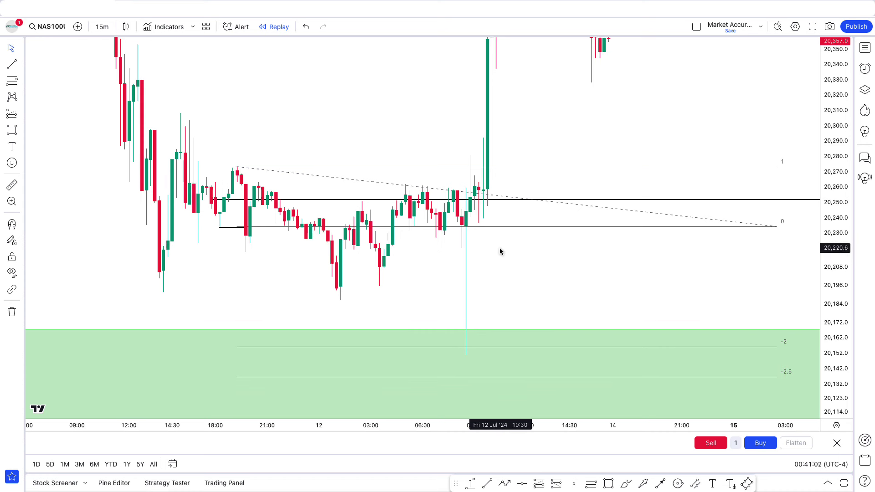
key("alt+t")
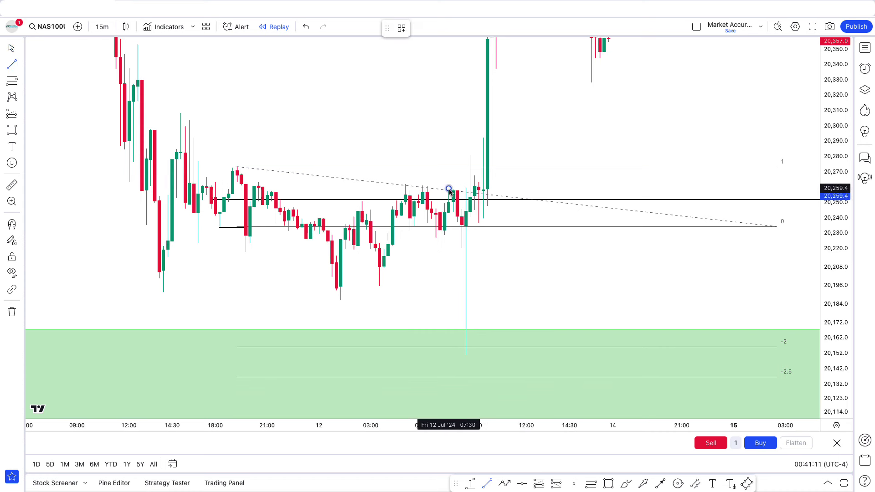
left_click(474, 190)
left_click(496, 244)
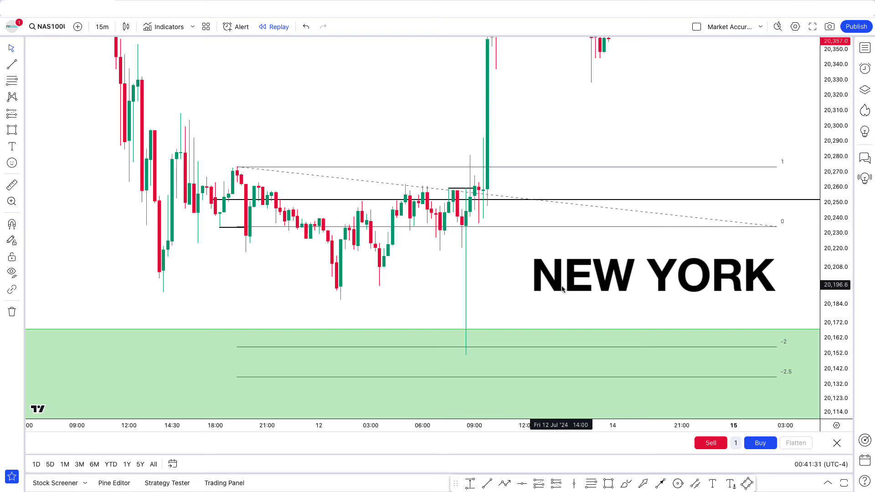
Step: Draw another horizontal line at about 20,258 along the candle body top, from 07:45 to 10:30 on 12 July
left_click_drag(839, 187, 840, 160)
left_click_drag(838, 210, 839, 185)
left_click_drag(688, 291, 670, 328)
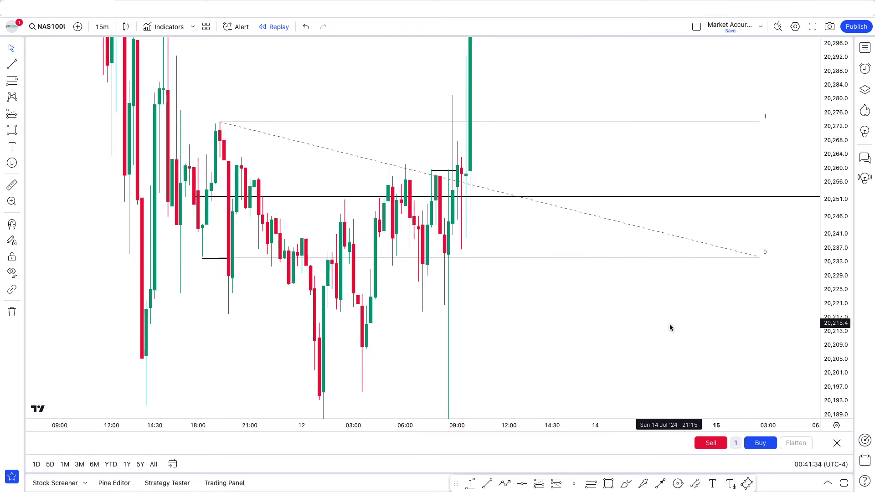
left_click(488, 483)
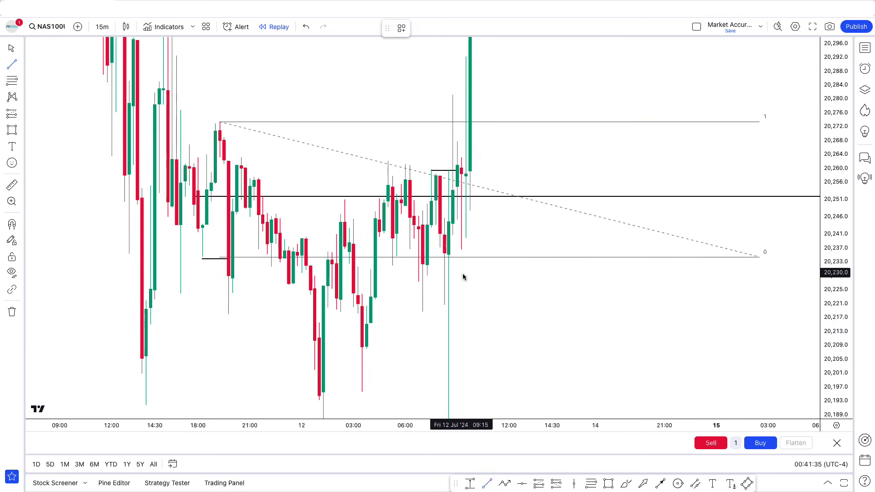
left_click(451, 180)
left_click(484, 179)
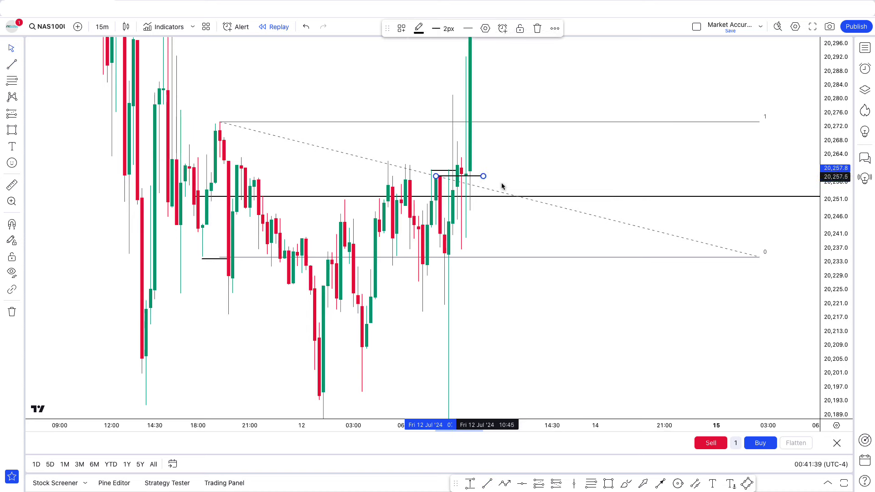
left_click(540, 173)
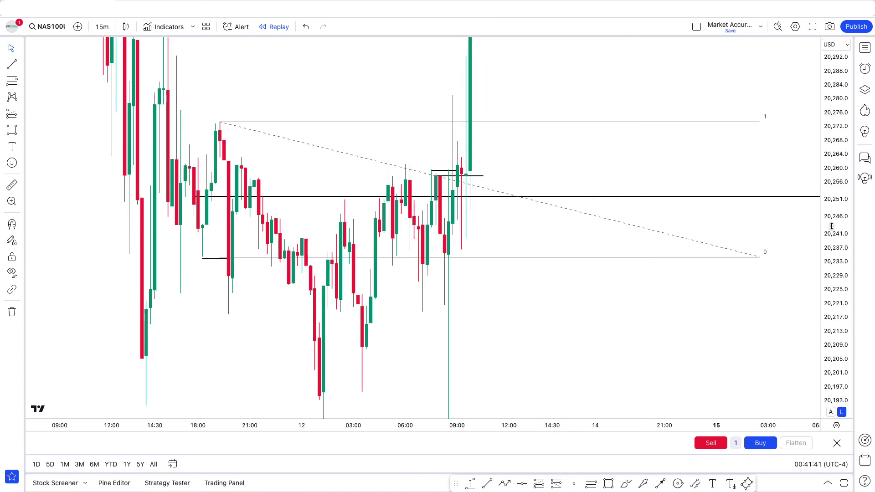
Step: Examine the 12 July rally from the -2 Fibonacci target inside the daily gap through the two marked high lines
scroll(660, 169, "left", 2)
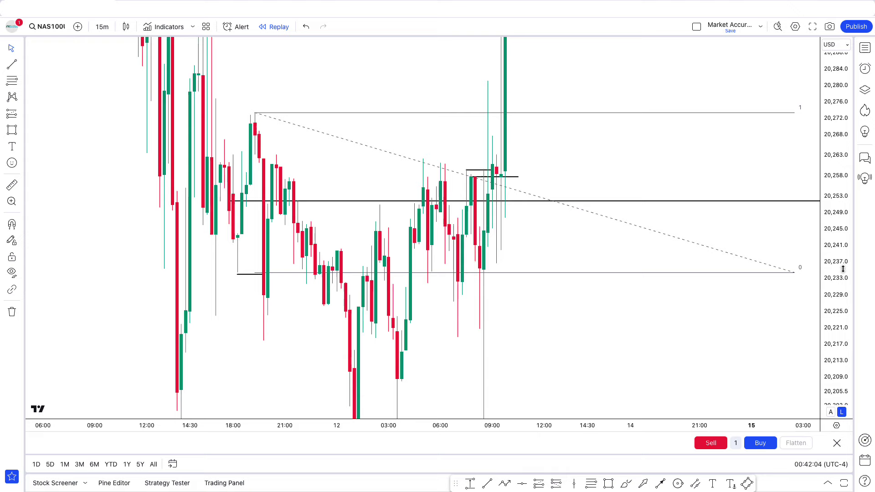
left_click_drag(844, 269, 838, 306)
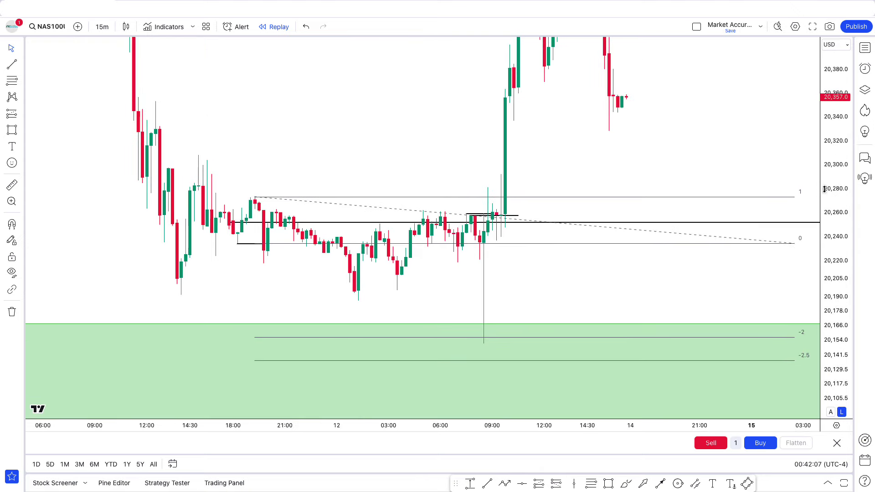
left_click_drag(825, 189, 825, 288)
left_click_drag(749, 170, 720, 217)
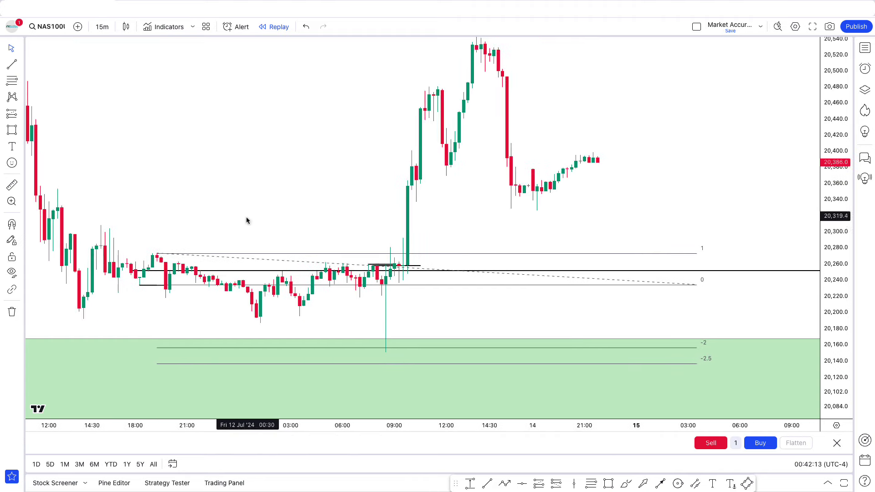
mouse_move(301, 215)
left_mouse_down()
mouse_move(244, 210)
mouse_move(294, 223)
left_mouse_up()
scroll(346, 216, "up", 2)
Step: Try marking the 12 July fair value gap between about 20,291 and 20,337 with a rectangle from 09:30, and delete it
left_click(608, 485)
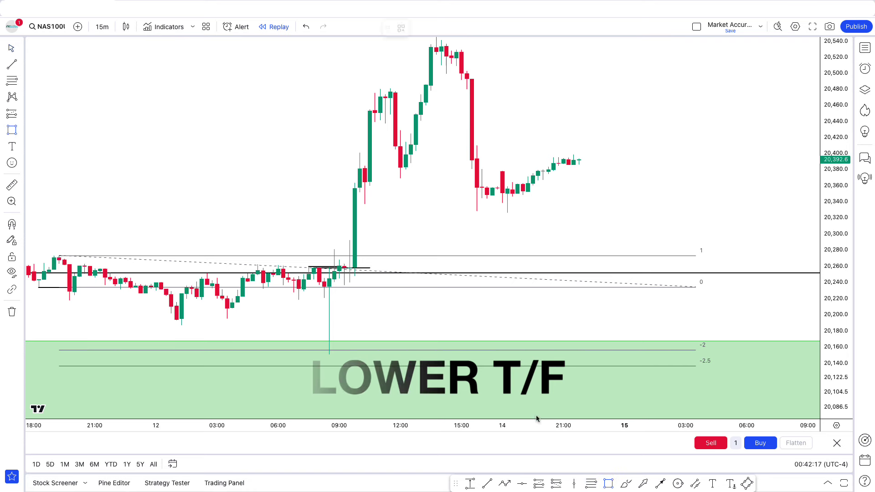
left_click_drag(349, 242, 370, 219)
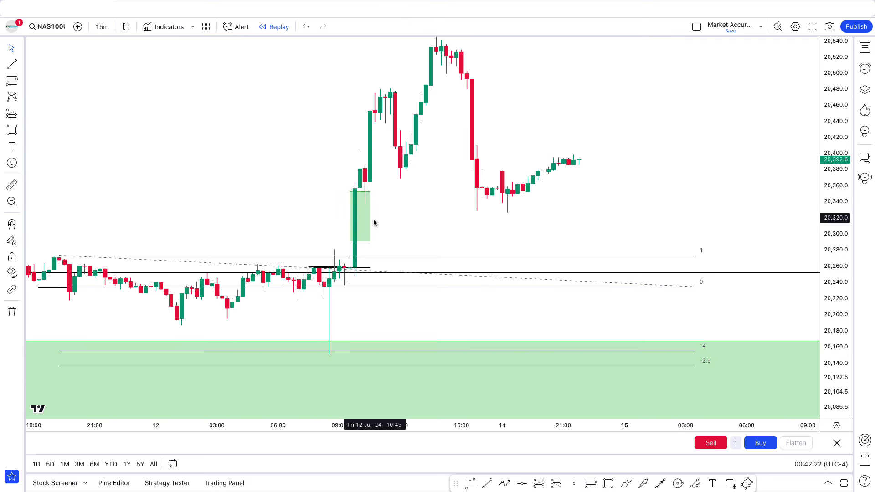
left_click_drag(370, 217, 437, 218)
left_click(452, 221)
left_click(386, 232)
key("Delete")
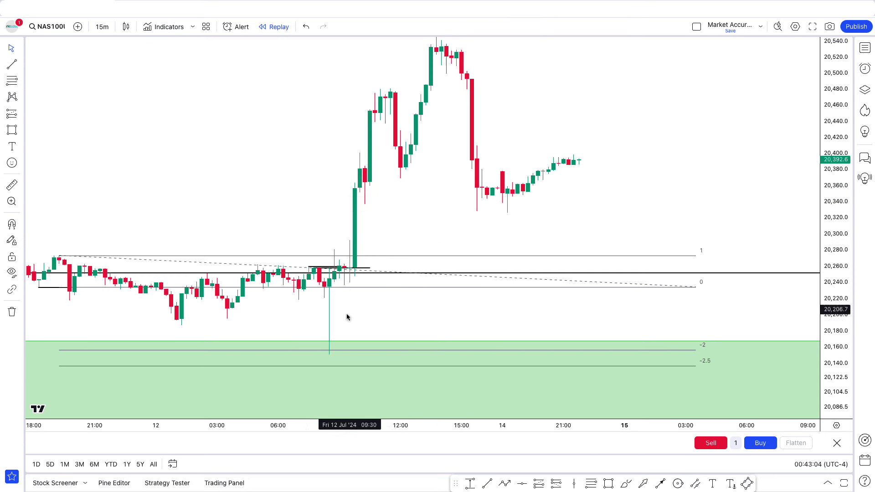
Step: Draw a Fibonacci retracement from the 12 July 08:30 low at about 20,151 to the last high at about 20,260
left_click(13, 82)
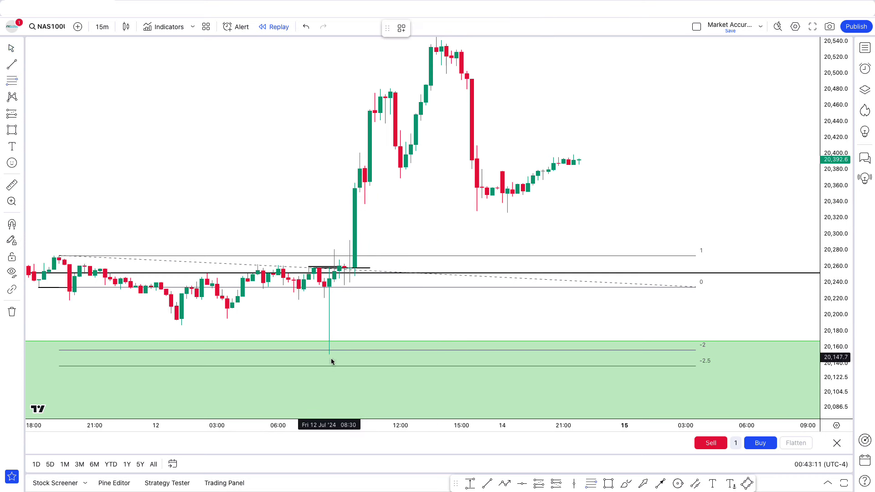
left_click(329, 356)
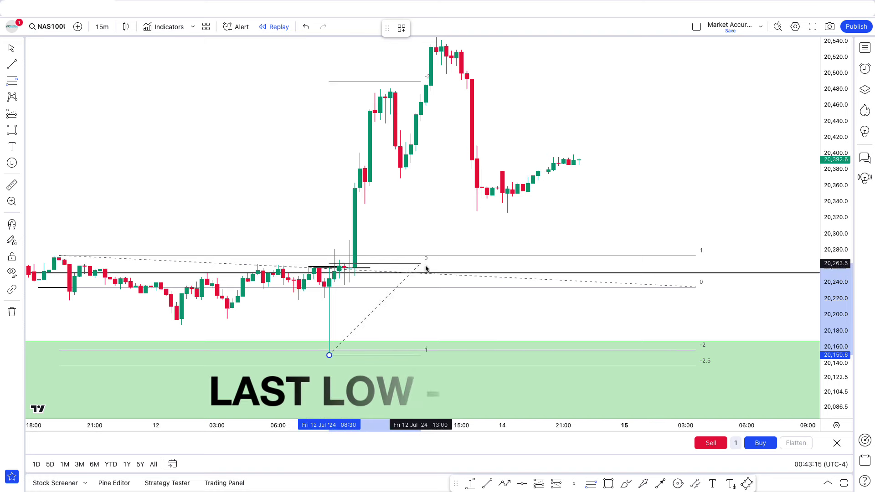
left_click(630, 267)
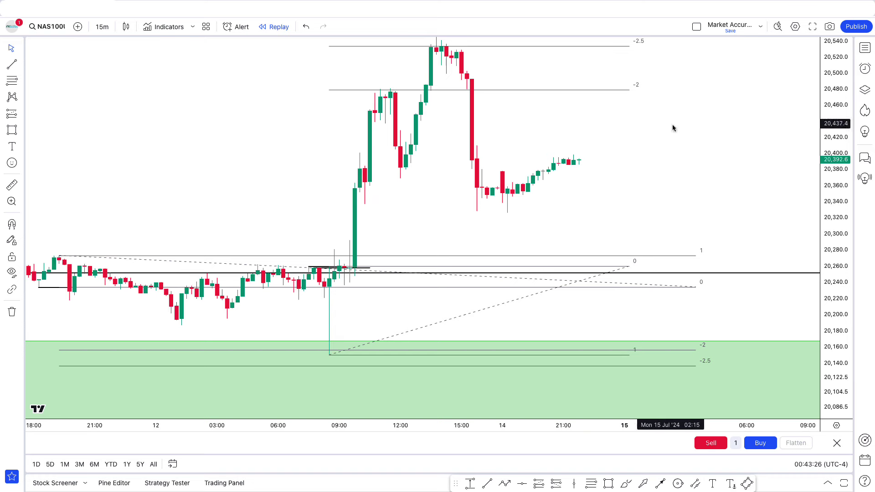
Step: Examine how the 12 July rally meets the upper -2 and -2.5 Fibonacci targets
left_click_drag(673, 124, 683, 176)
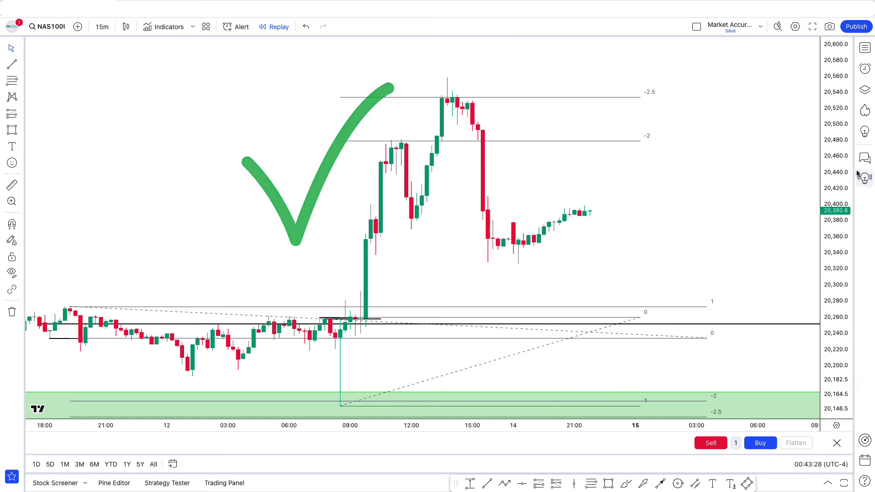
left_click_drag(836, 176, 836, 248)
mouse_move(648, 157)
left_mouse_down()
mouse_move(611, 158)
mouse_move(648, 147)
left_mouse_up()
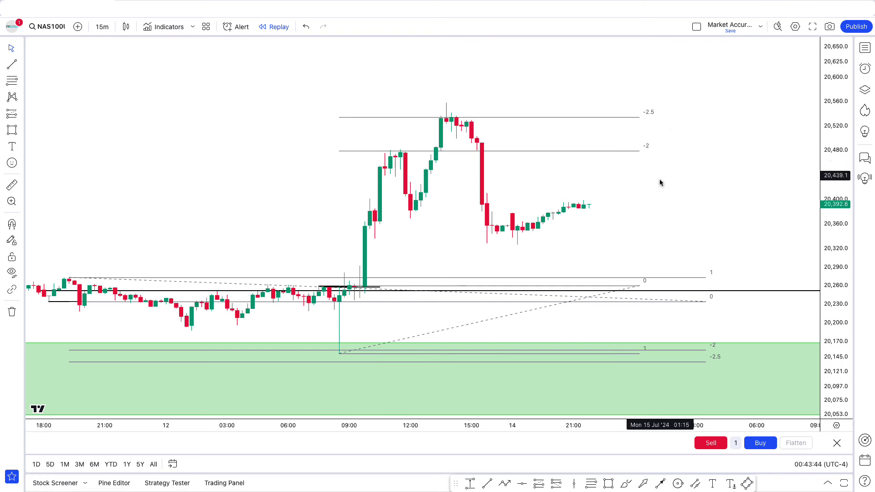
left_click_drag(444, 236, 461, 229)
left_click_drag(838, 297, 838, 249)
left_click_drag(488, 241, 488, 234)
scroll(510, 264, "up", 1)
scroll(510, 264, "left", 3)
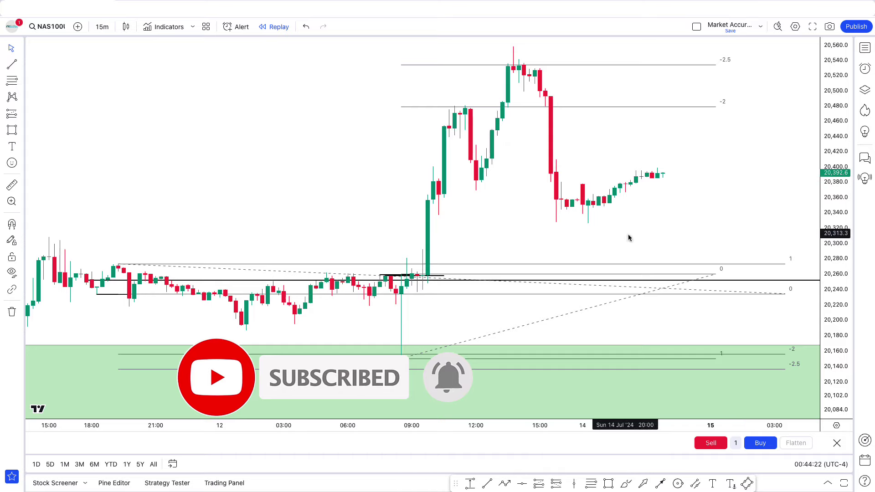
scroll(615, 246, "down", 3)
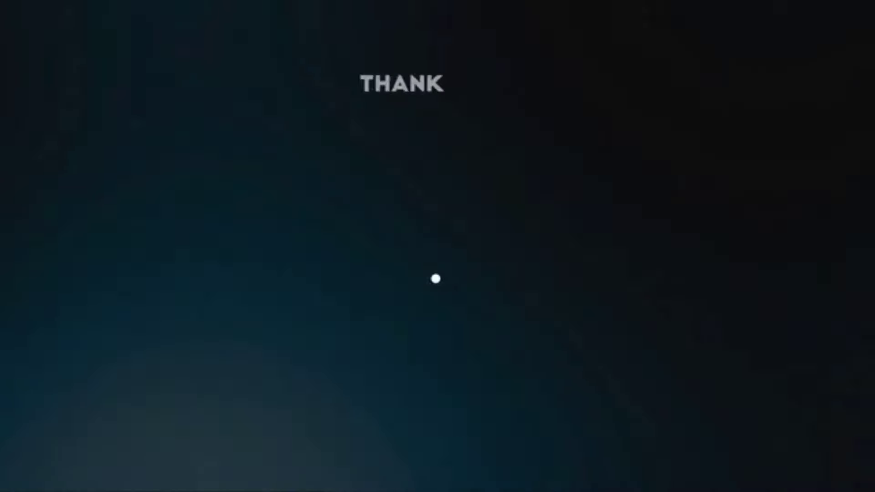